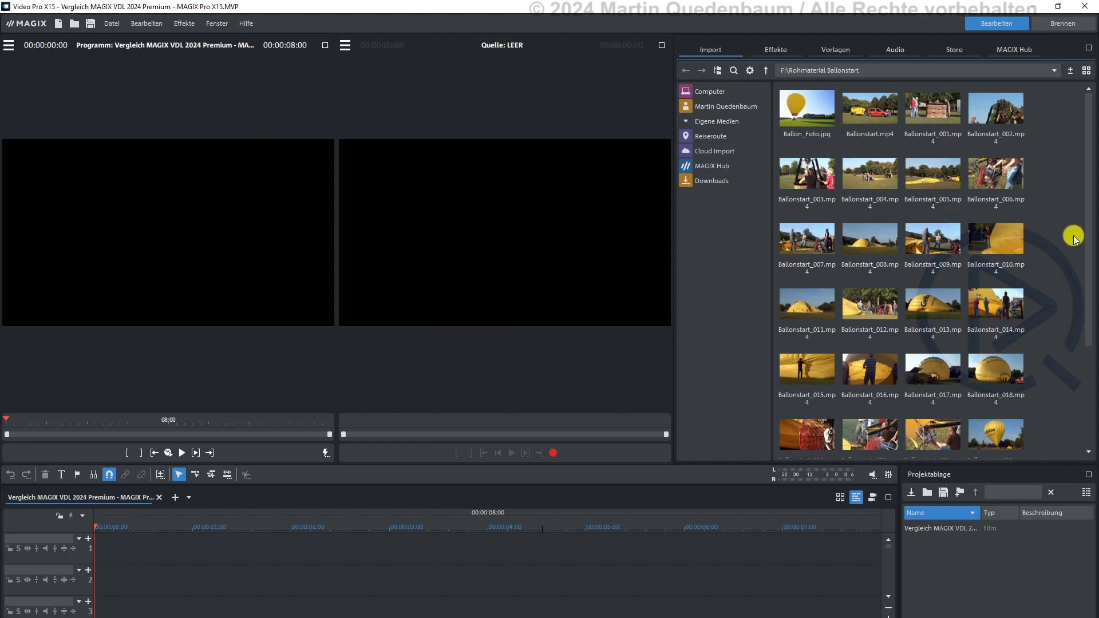
# Enlarge the Projektablage and add Ballonbild_2.jpg and Ballonbild_3.jpg to it from the Fotos folder inside Beispielsverzeichnis_Fotos in File Explorer
pyautogui.moveTo(911, 465); pyautogui.dragTo(894, 409)
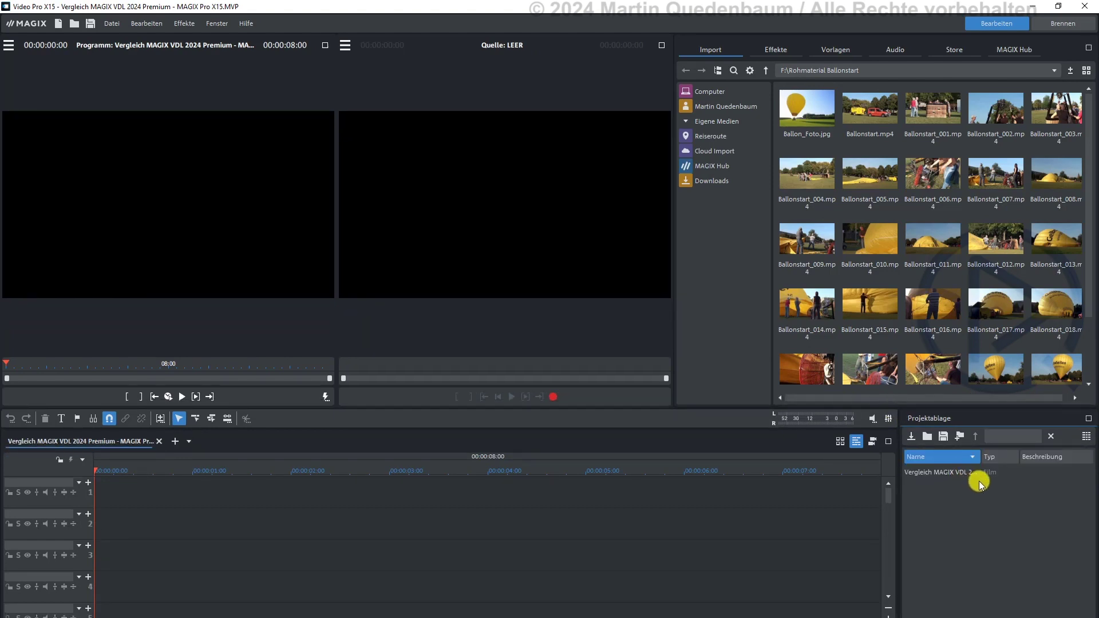
pyautogui.moveTo(1098, 137); pyautogui.dragTo(460, 156)
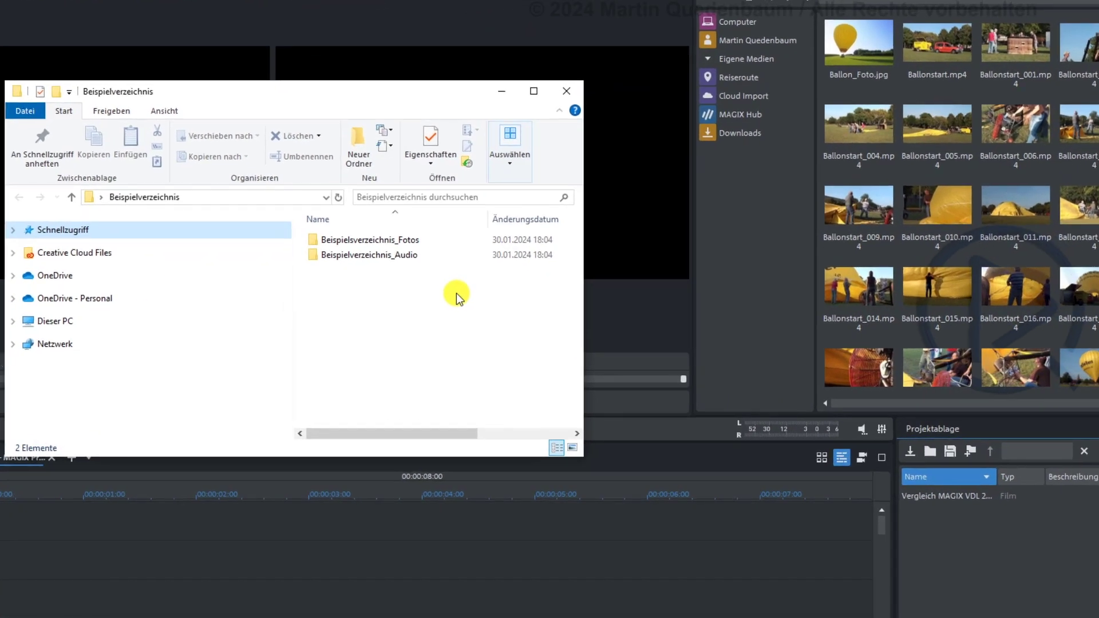
pyautogui.doubleClick(352, 239)
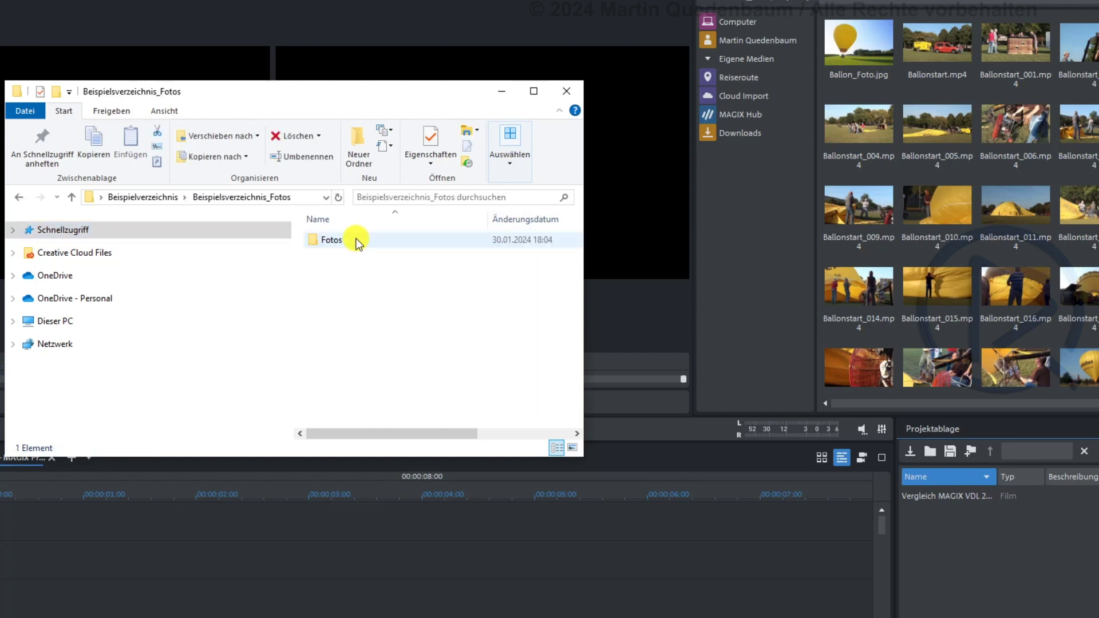
pyautogui.doubleClick(356, 242)
pyautogui.click(369, 273)
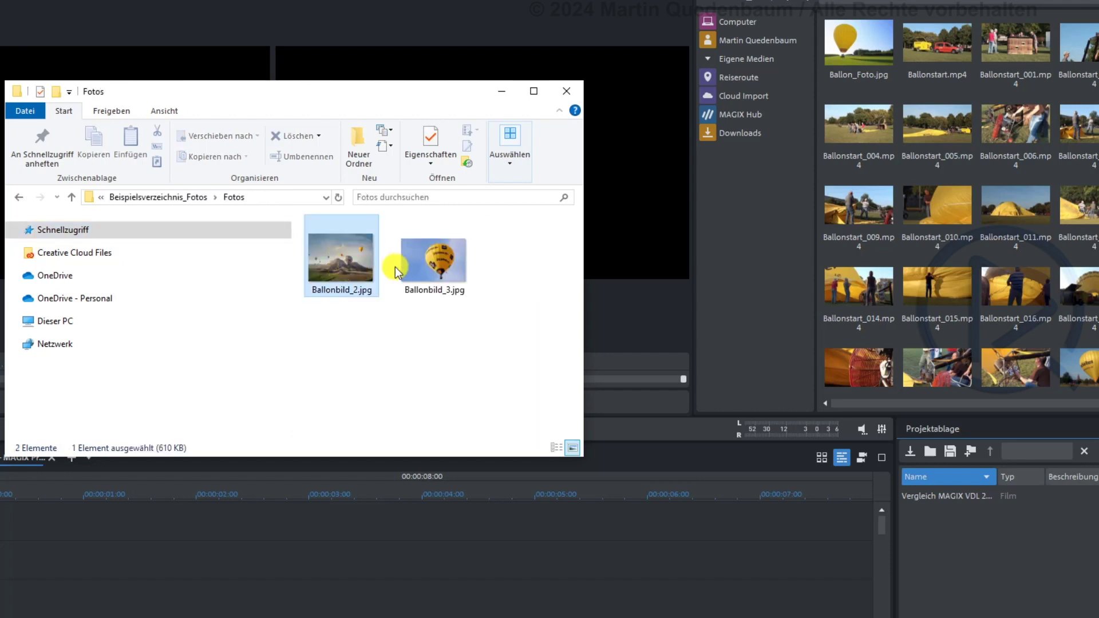
pyautogui.keyDown('ctrl'); pyautogui.click(434, 260); pyautogui.keyUp('ctrl')
pyautogui.moveTo(434, 262); pyautogui.dragTo(950, 561)
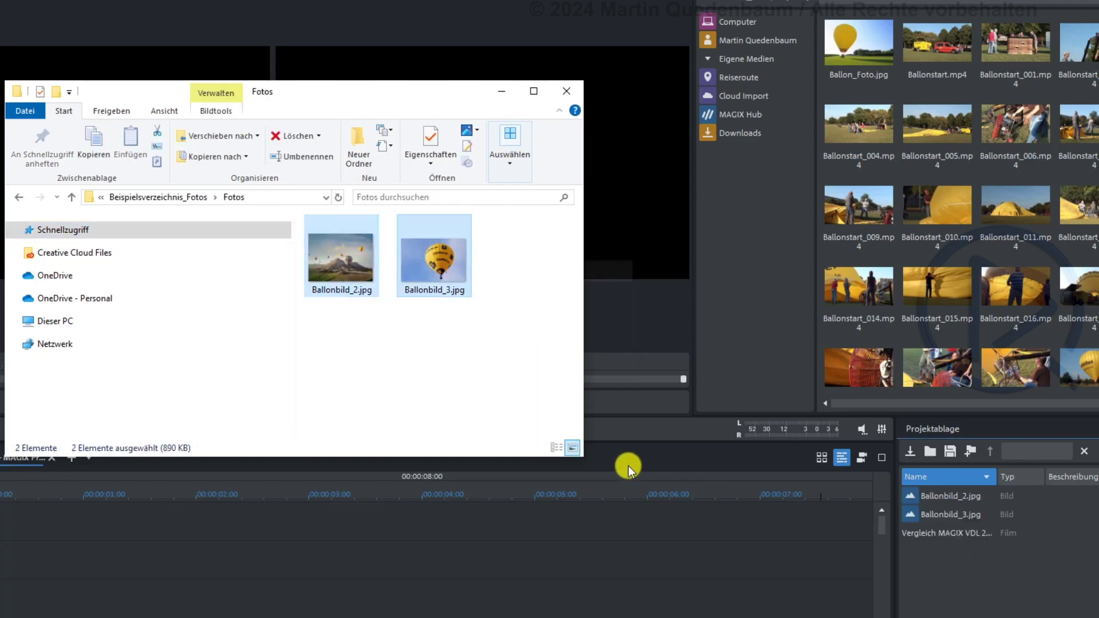
# Add Soundtrack_1.mp3 and Soundtrack_2.mp3 from the Audio folder inside Beispielsverzeichnis_Audio to the Projektablage and close File Explorer
pyautogui.click(172, 198)
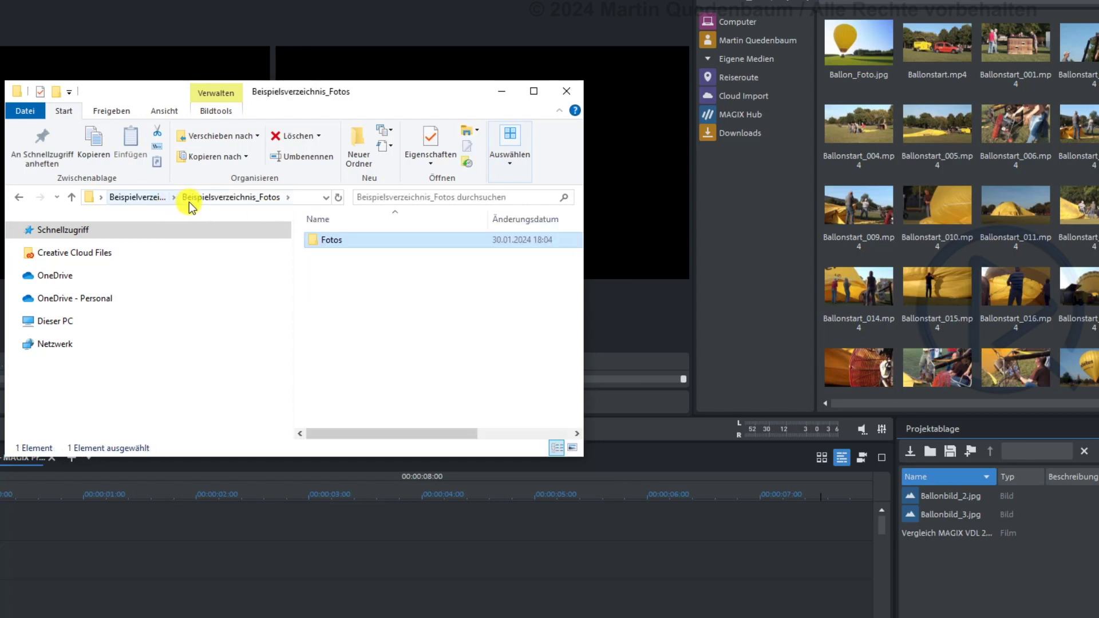
pyautogui.click(144, 200)
pyautogui.doubleClick(336, 263)
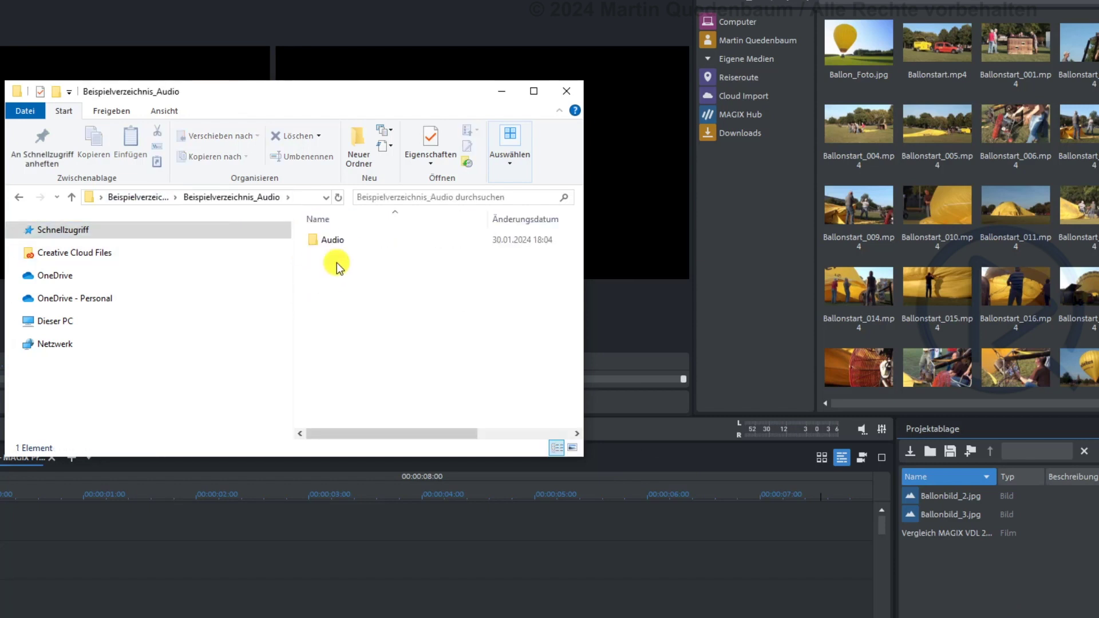
pyautogui.click(324, 248)
pyautogui.doubleClick(324, 248)
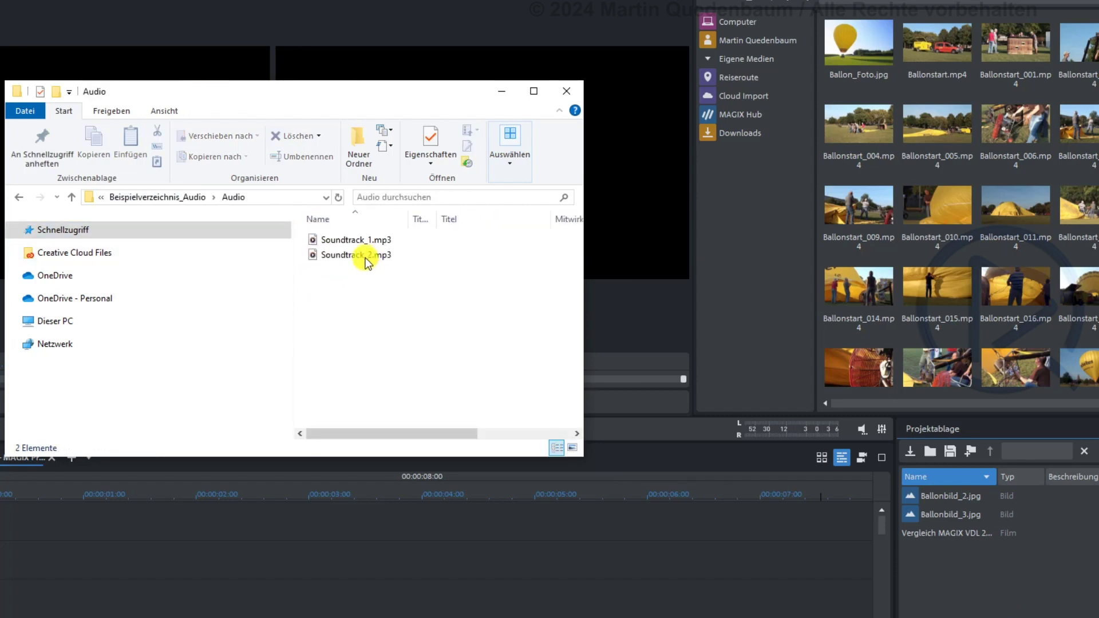
pyautogui.click(360, 246)
pyautogui.keyDown('shift'); pyautogui.click(345, 254); pyautogui.keyUp('shift')
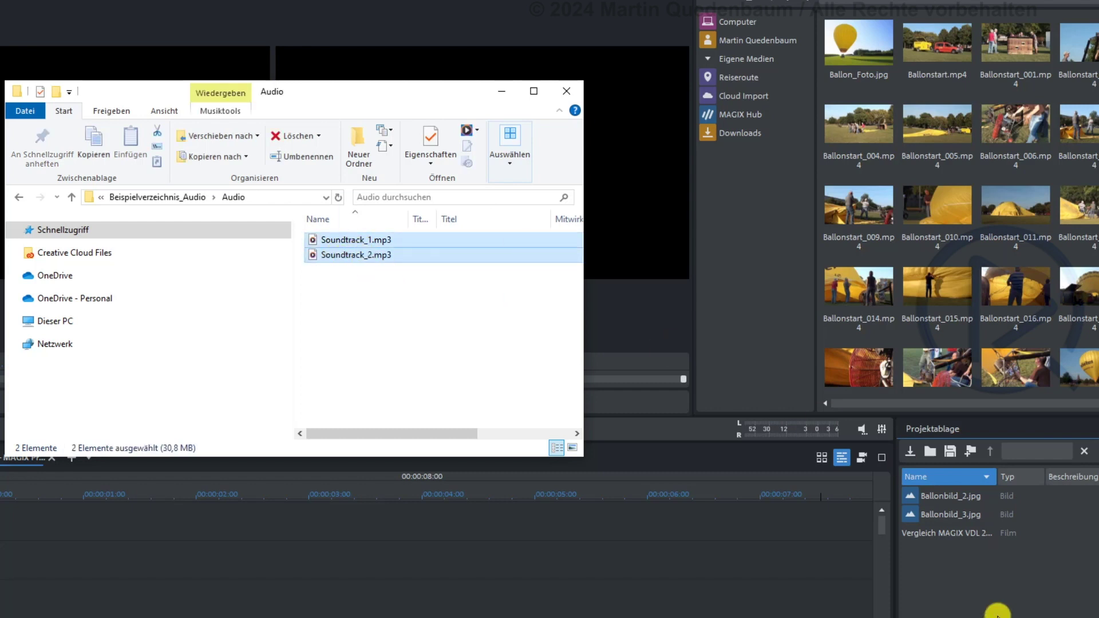
pyautogui.moveTo(989, 613); pyautogui.dragTo(981, 613)
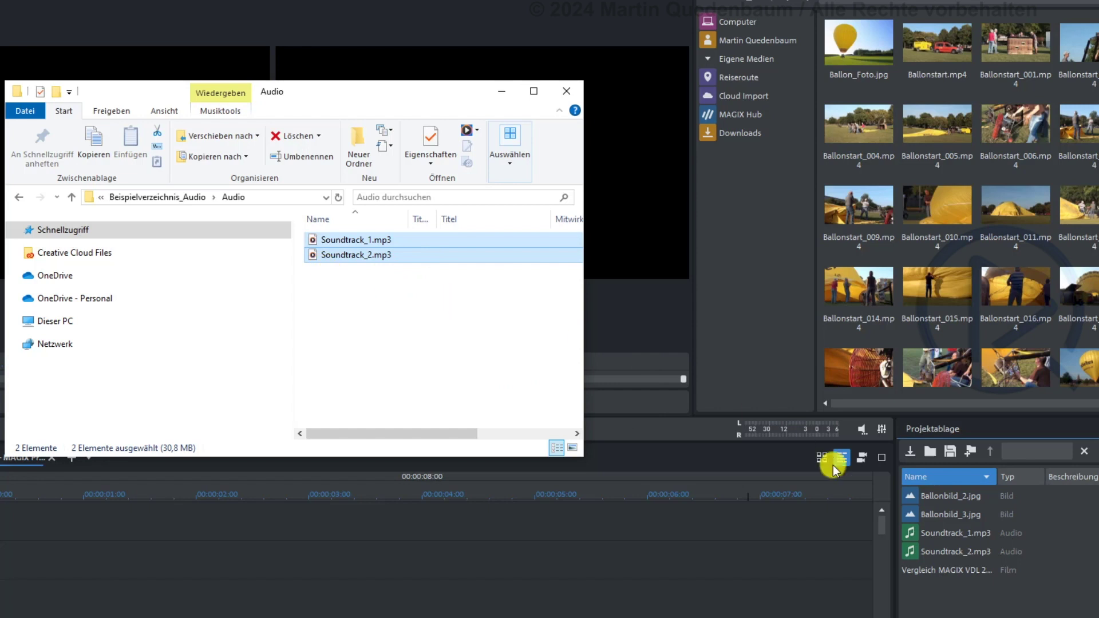
pyautogui.moveTo(969, 548)
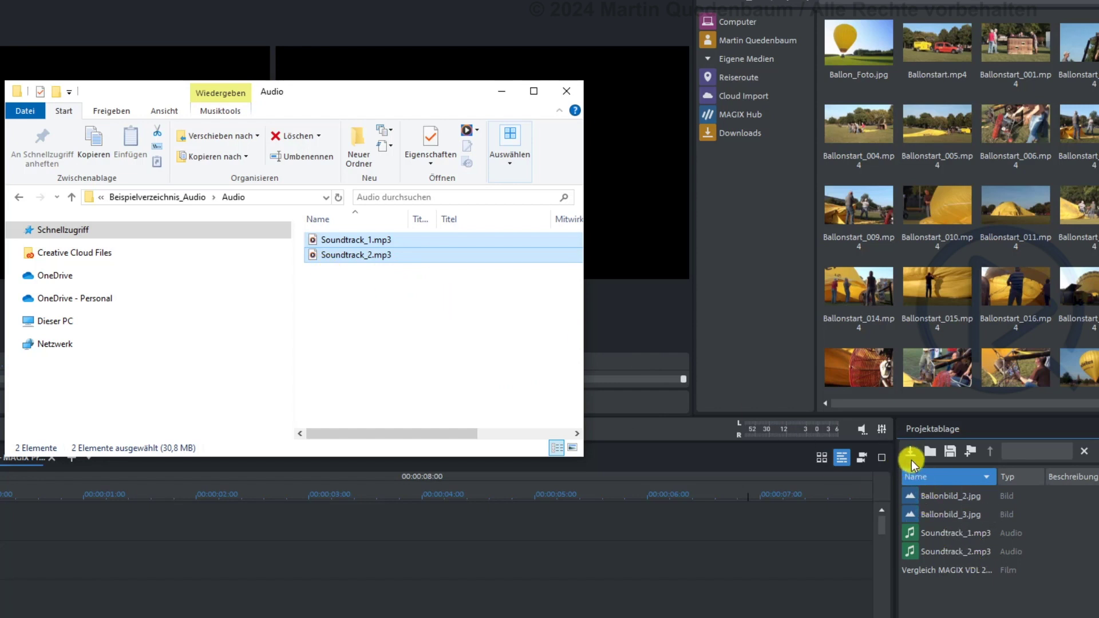
pyautogui.click(572, 94)
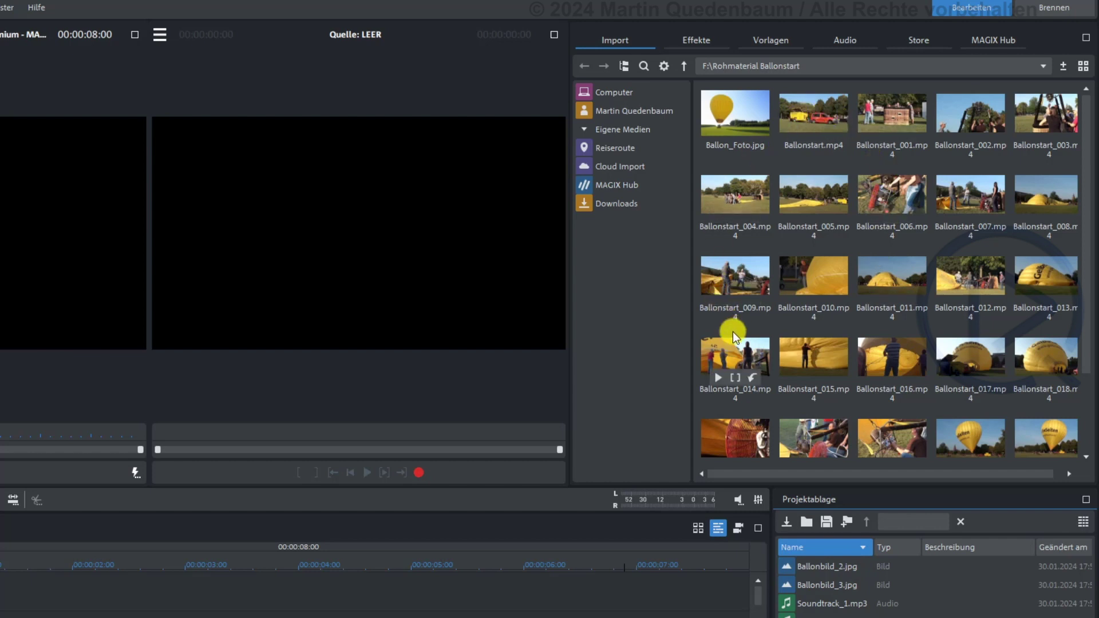
# Add all media files from F:\Rohmaterial Ballonstart to the Projektablage and display the effects in the media pool
pyautogui.click(759, 113)
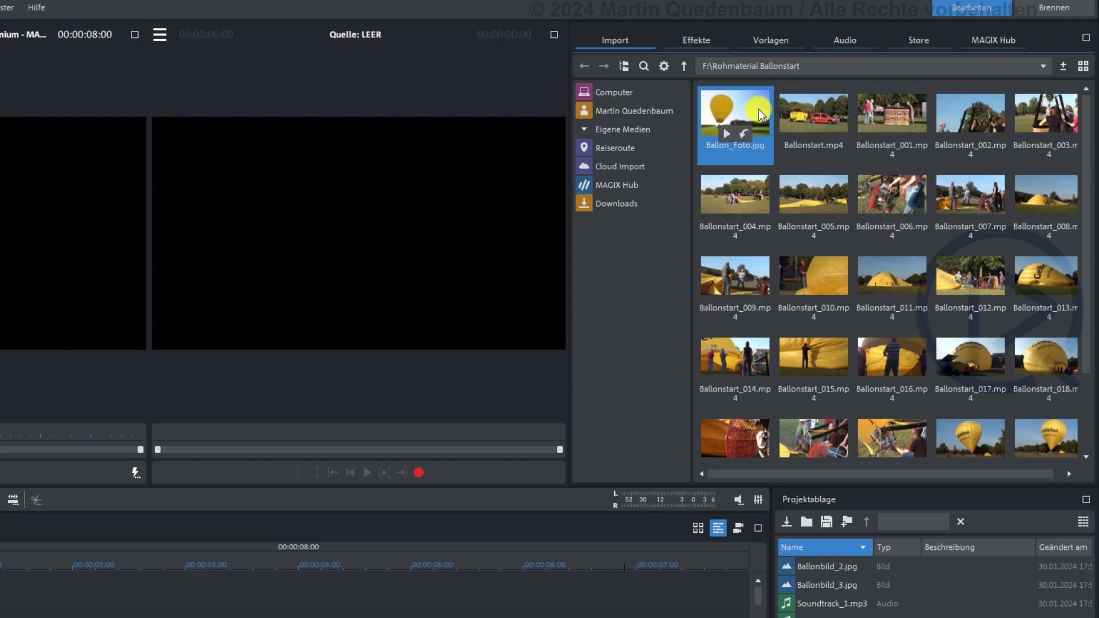
pyautogui.hotkey('ctrl', 'a')
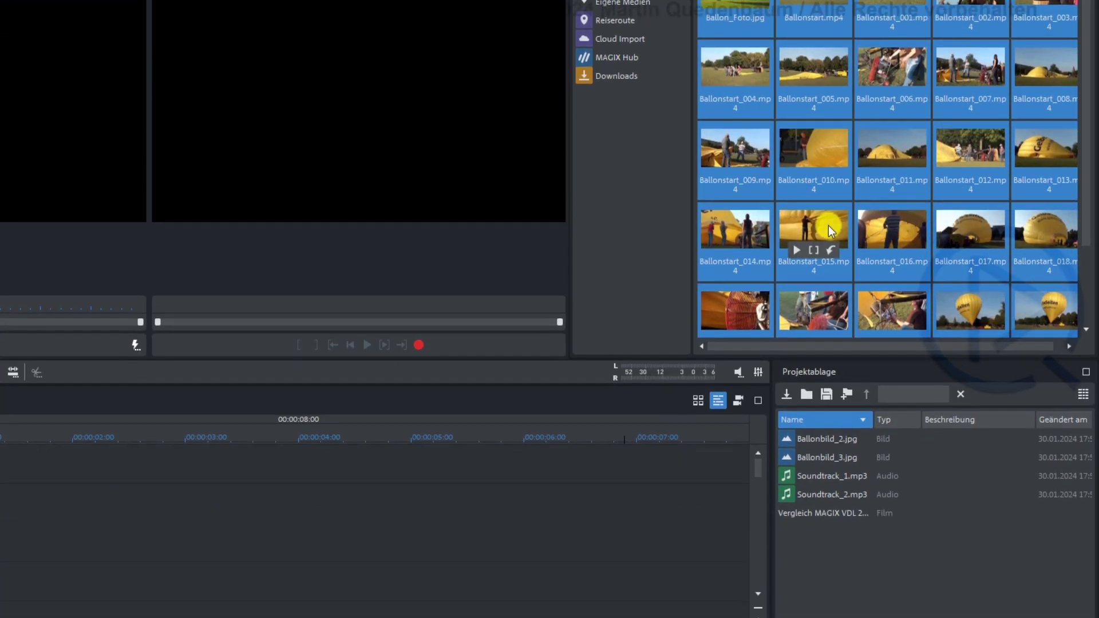
pyautogui.moveTo(828, 225); pyautogui.dragTo(922, 554)
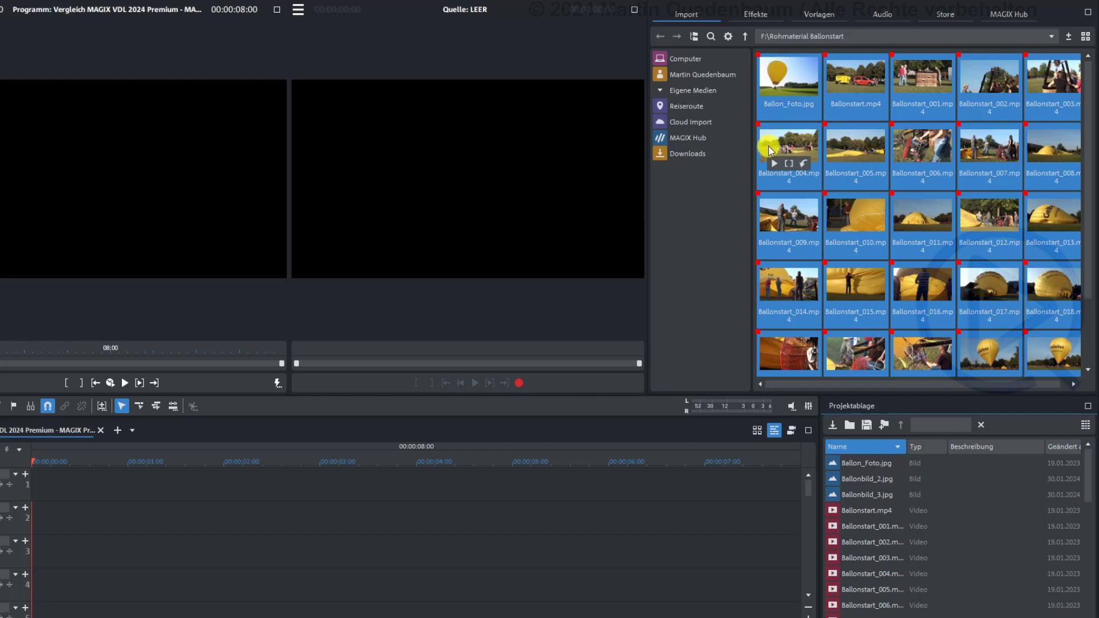
pyautogui.click(756, 15)
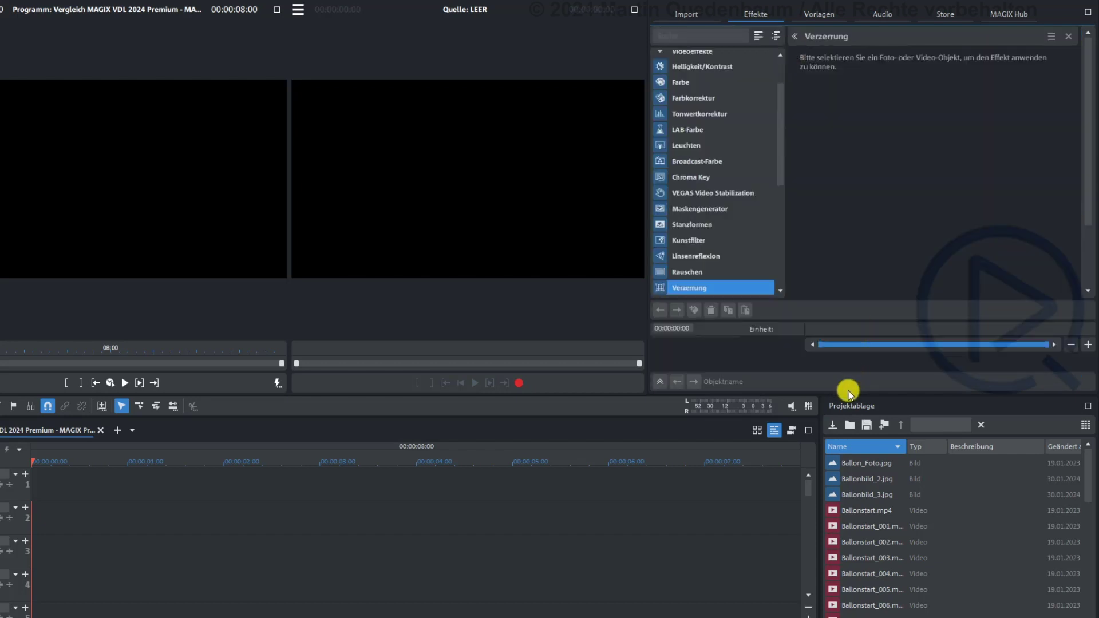
# Enlarge the Projektablage and show its files in the Große Symbole view with larger thumbnails
pyautogui.moveTo(846, 394); pyautogui.dragTo(836, 364)
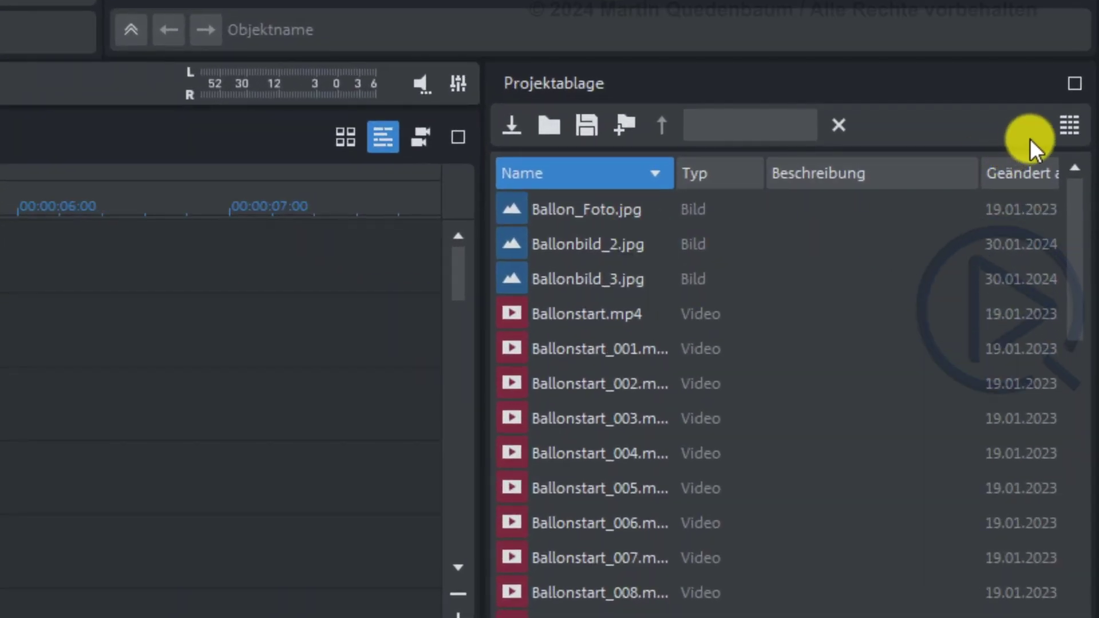
pyautogui.click(1063, 132)
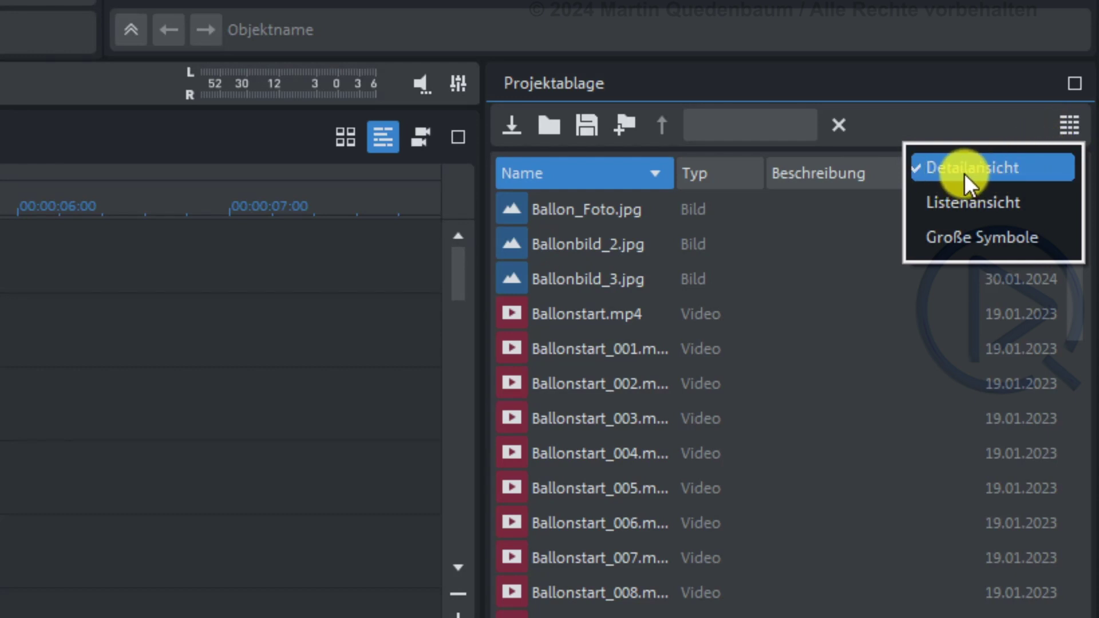
pyautogui.click(966, 209)
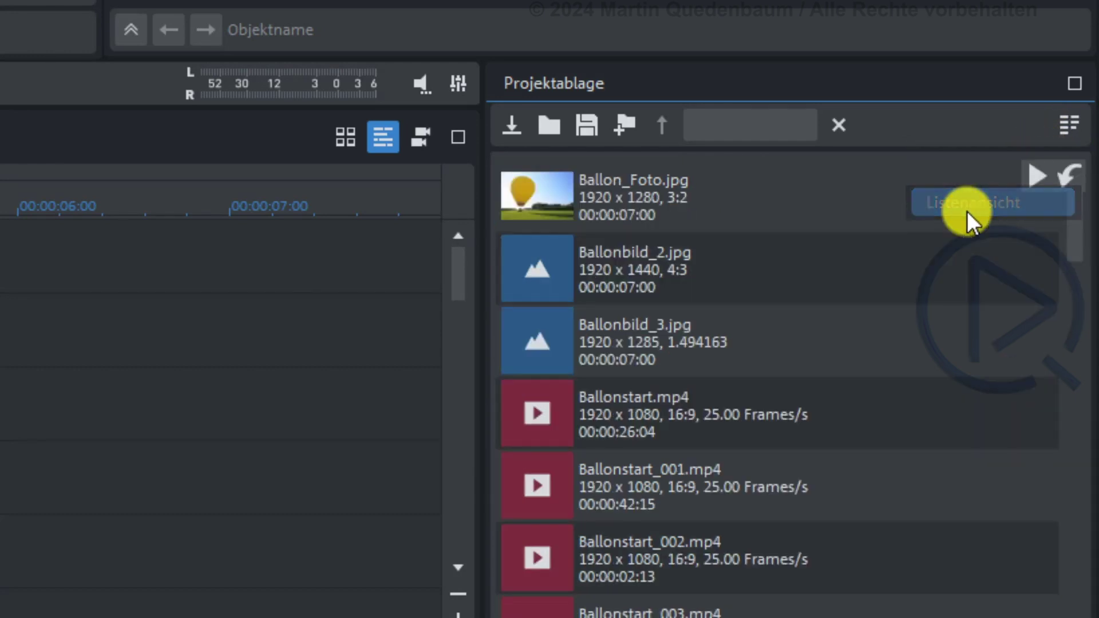
pyautogui.click(1062, 132)
pyautogui.click(1004, 225)
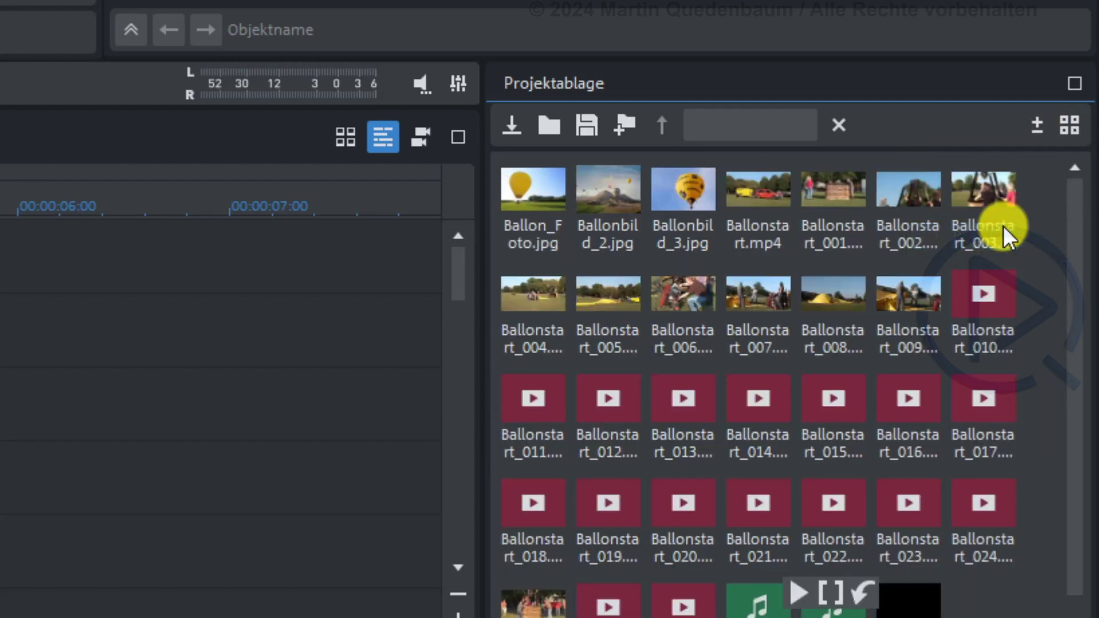
pyautogui.click(1033, 129)
pyautogui.moveTo(981, 161); pyautogui.dragTo(1014, 163)
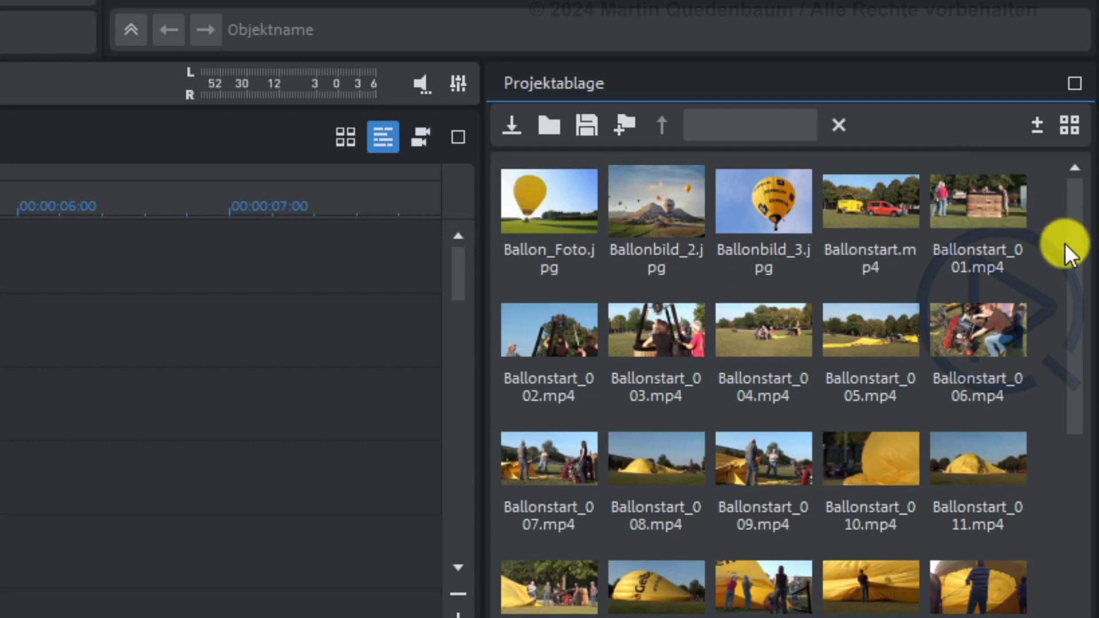
# Look through the photo, video and soundtrack thumbnails collected in the Projektablage
pyautogui.scroll(-1, 1072, 257)
pyautogui.moveTo(1074, 257); pyautogui.dragTo(1081, 431)
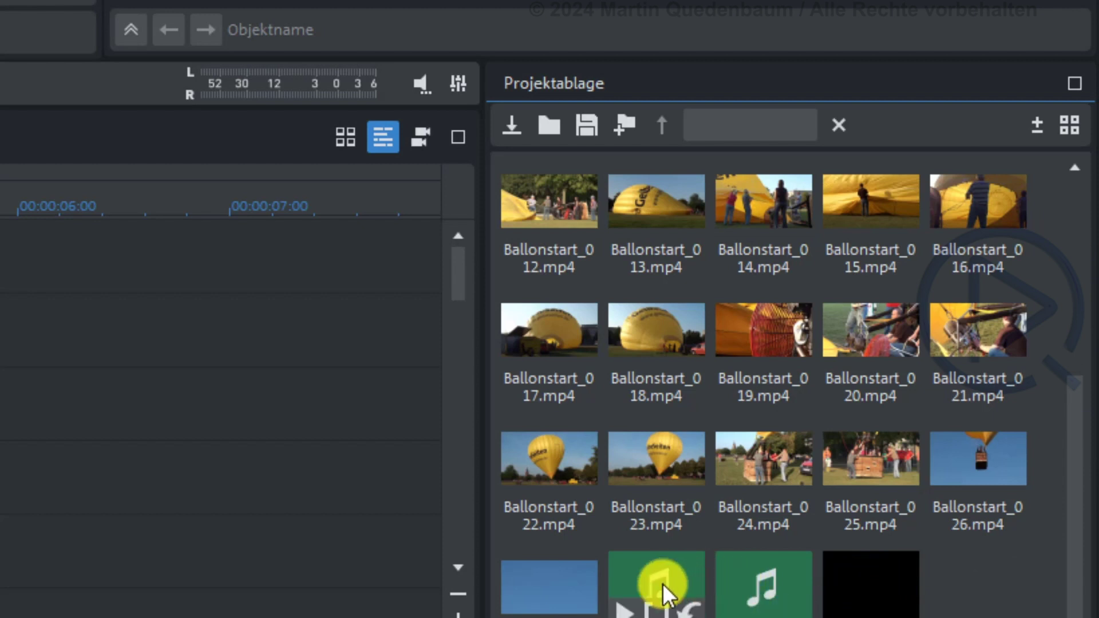
pyautogui.moveTo(772, 585)
pyautogui.moveTo(674, 589)
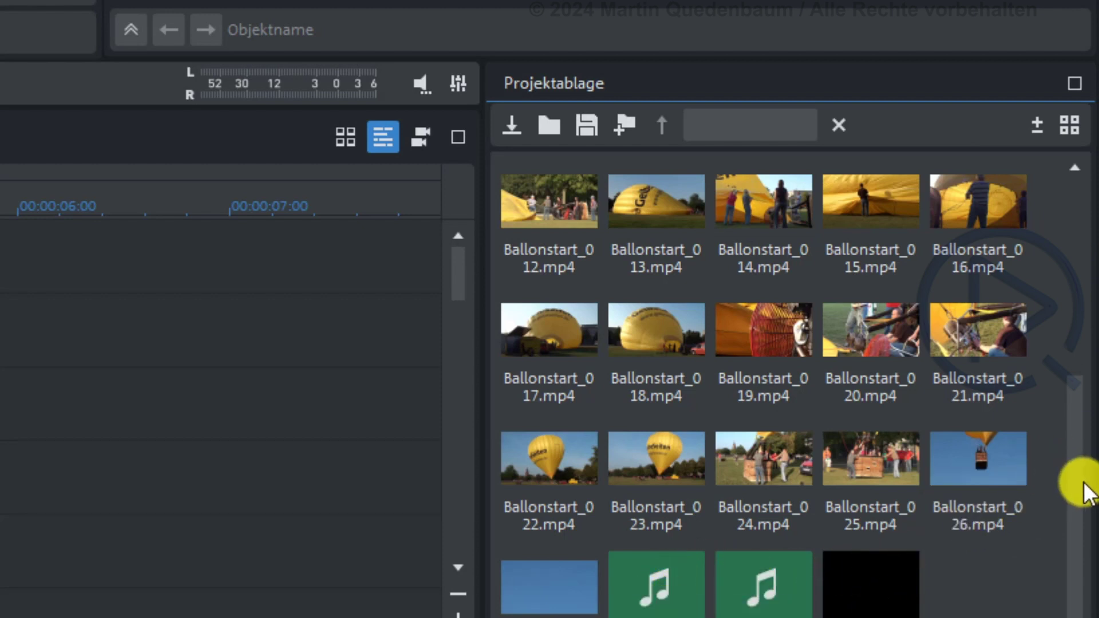
pyautogui.scroll(5, 1079, 466)
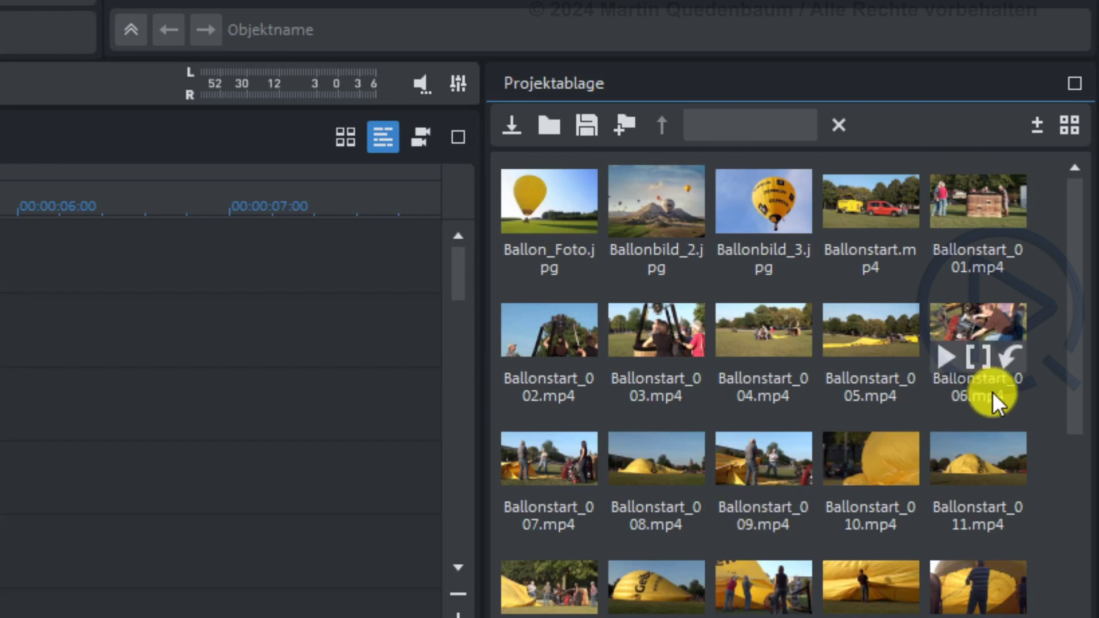
pyautogui.moveTo(1079, 363); pyautogui.dragTo(1081, 282)
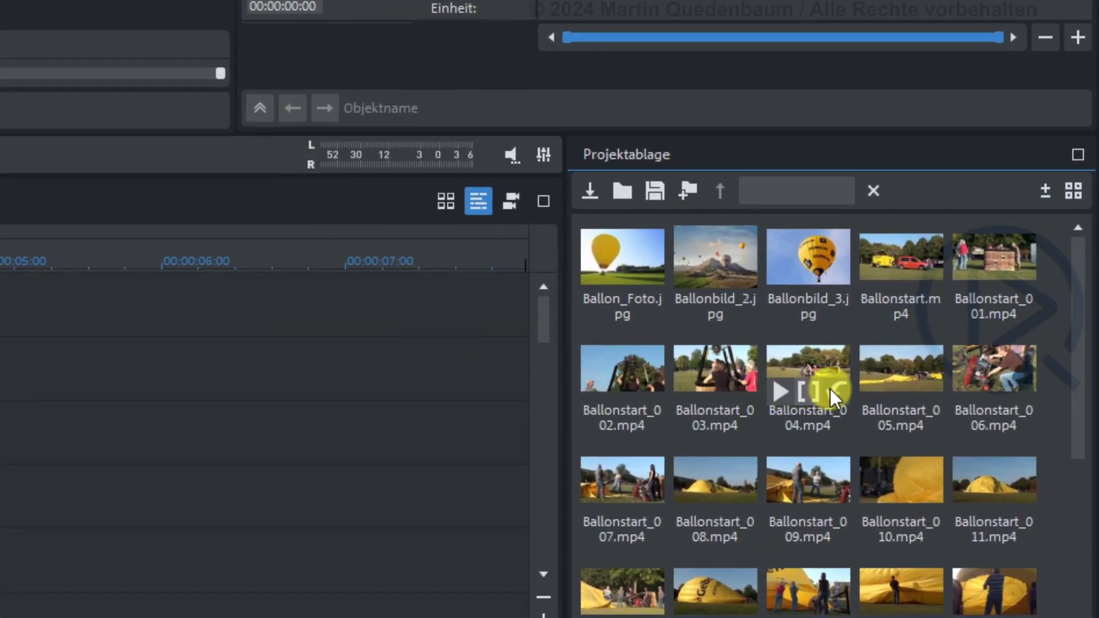
# Load Ballonstart.mp4 from the Projektablage into the source monitor and play it briefly
pyautogui.moveTo(884, 311)
pyautogui.click(903, 246)
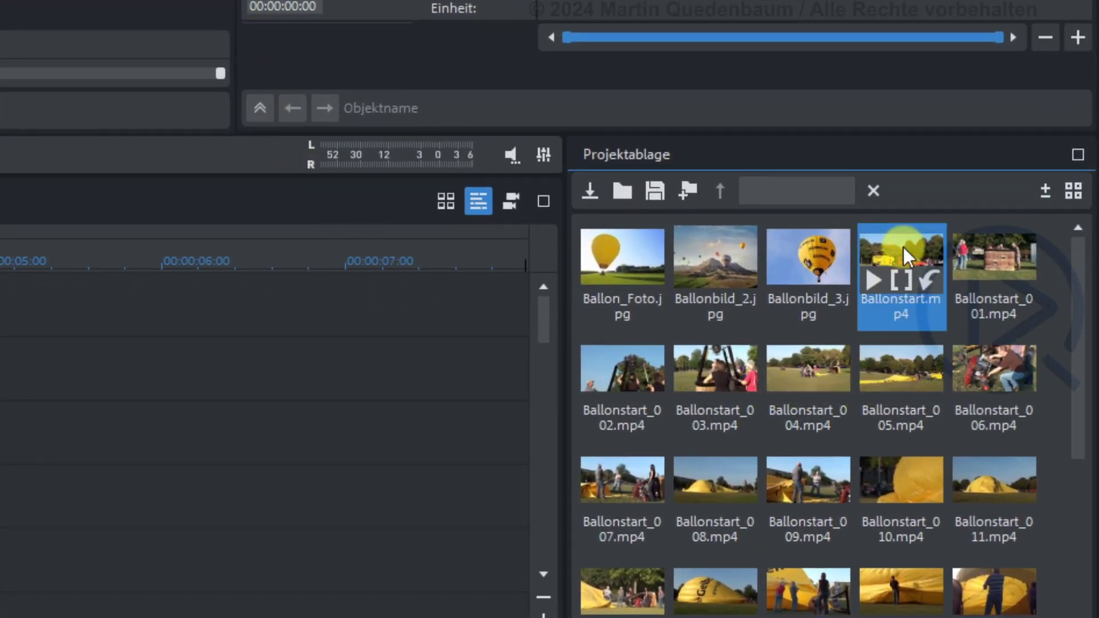
pyautogui.click(876, 277)
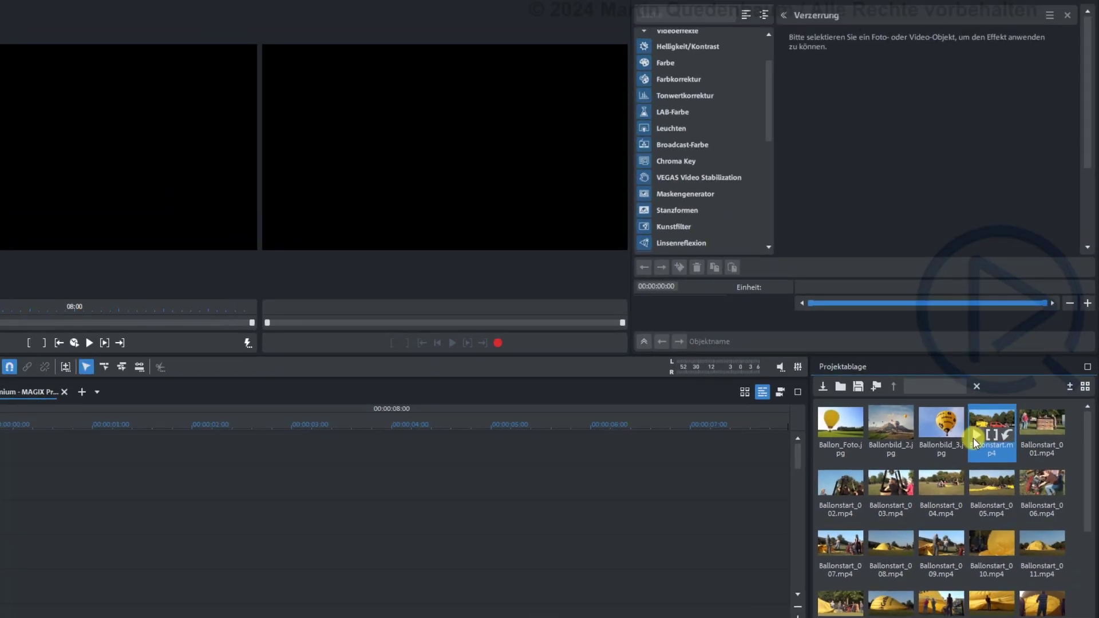
pyautogui.click(973, 438)
pyautogui.click(451, 343)
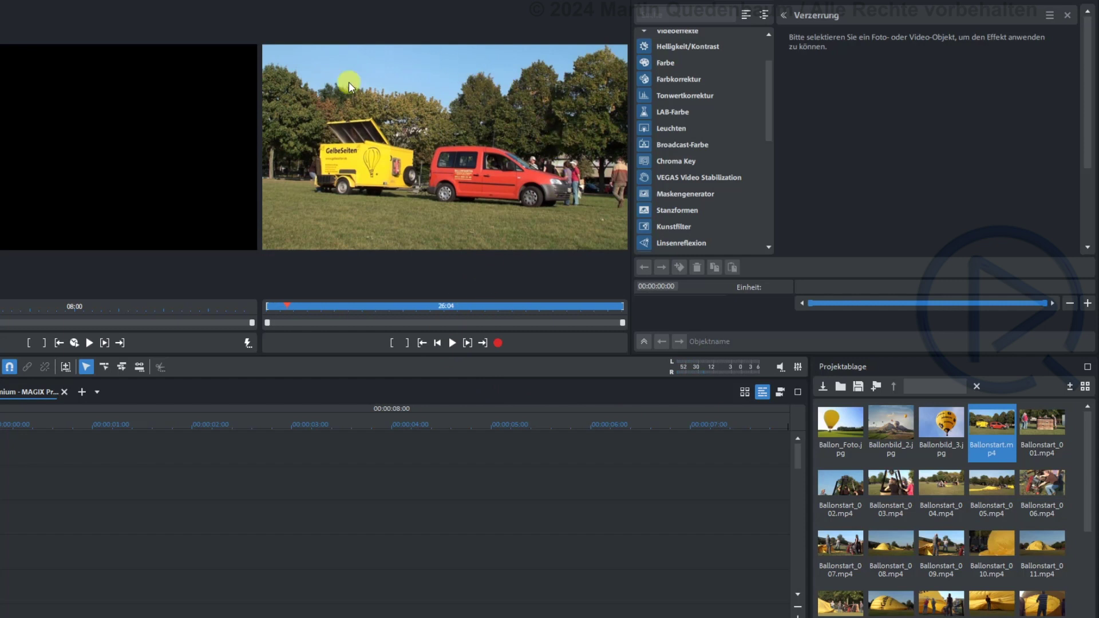
# Mark in and out points near the end of Ballonstart.mp4 for a 3-second range ending at 00:00:25:03
pyautogui.moveTo(287, 305); pyautogui.dragTo(567, 302)
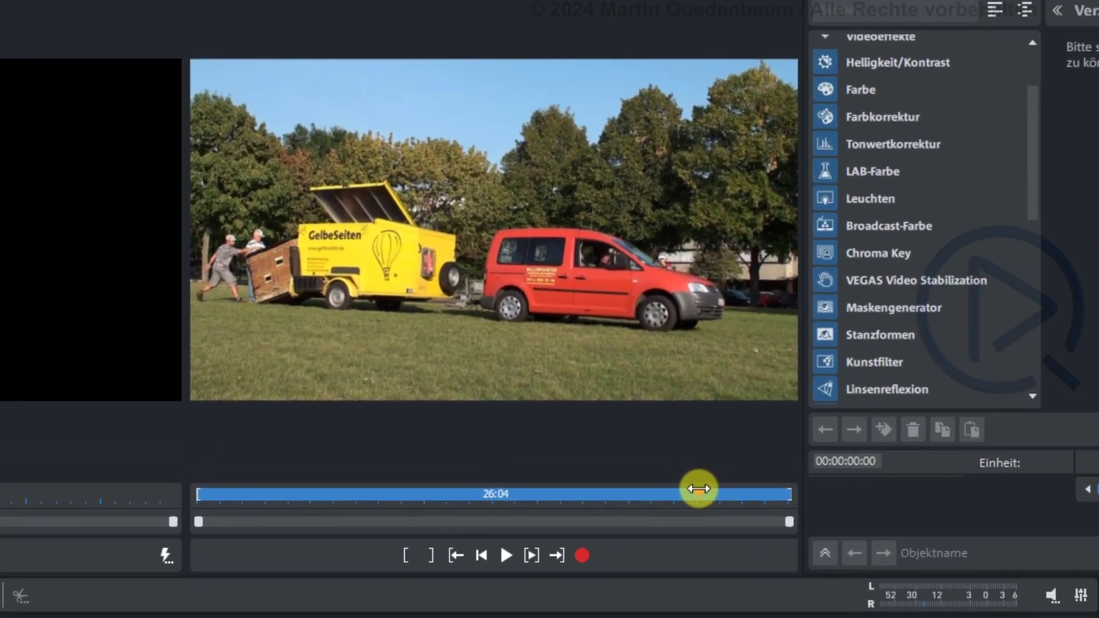
pyautogui.press('i')
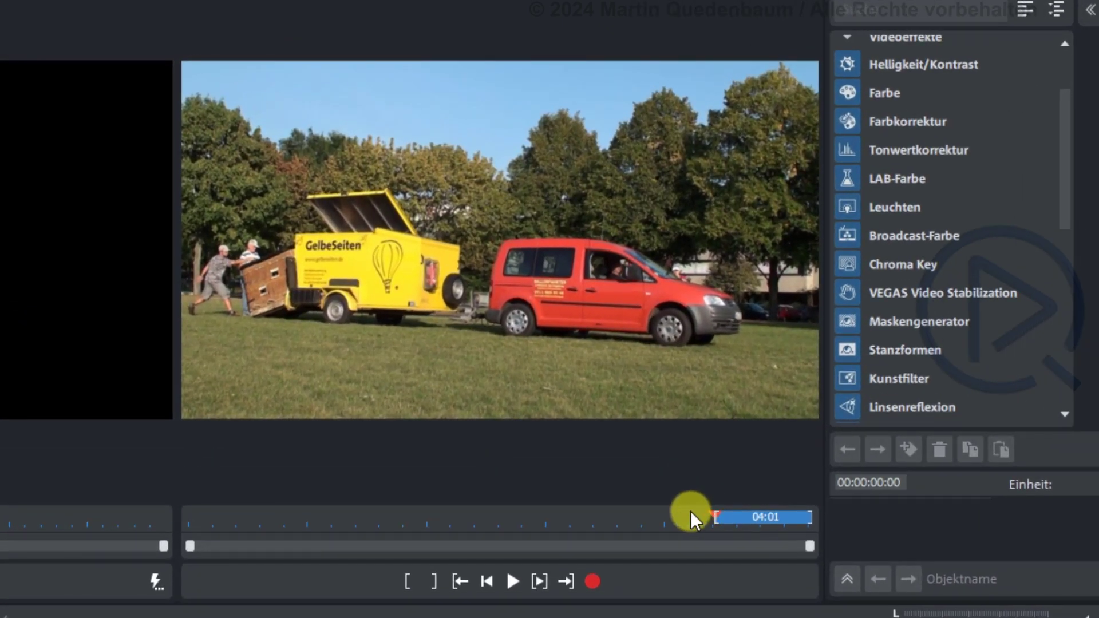
pyautogui.click(518, 583)
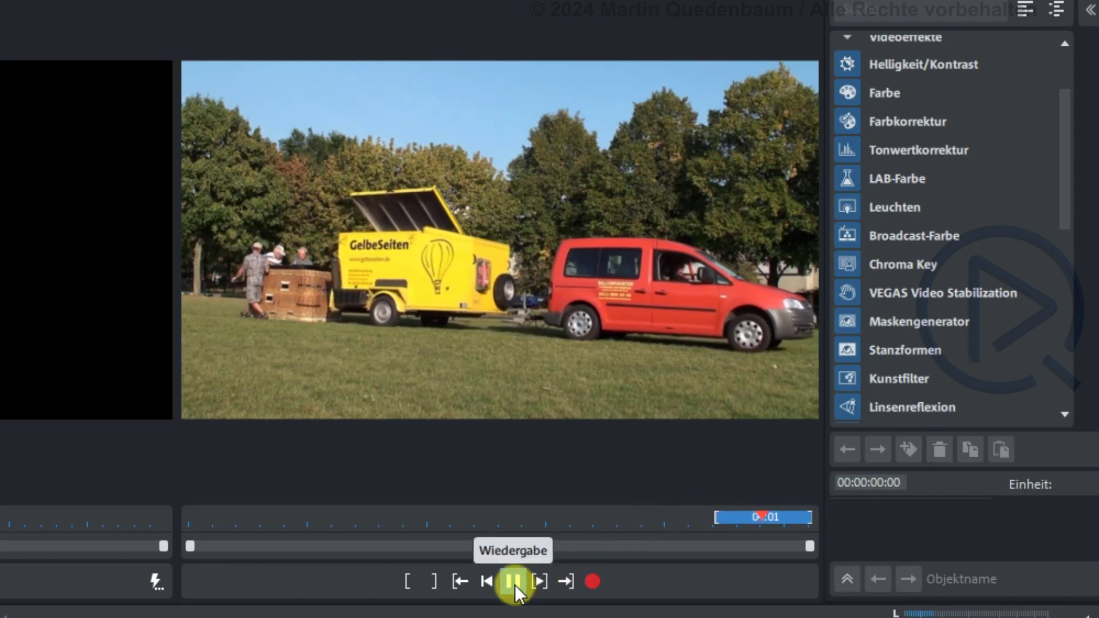
pyautogui.click(513, 582)
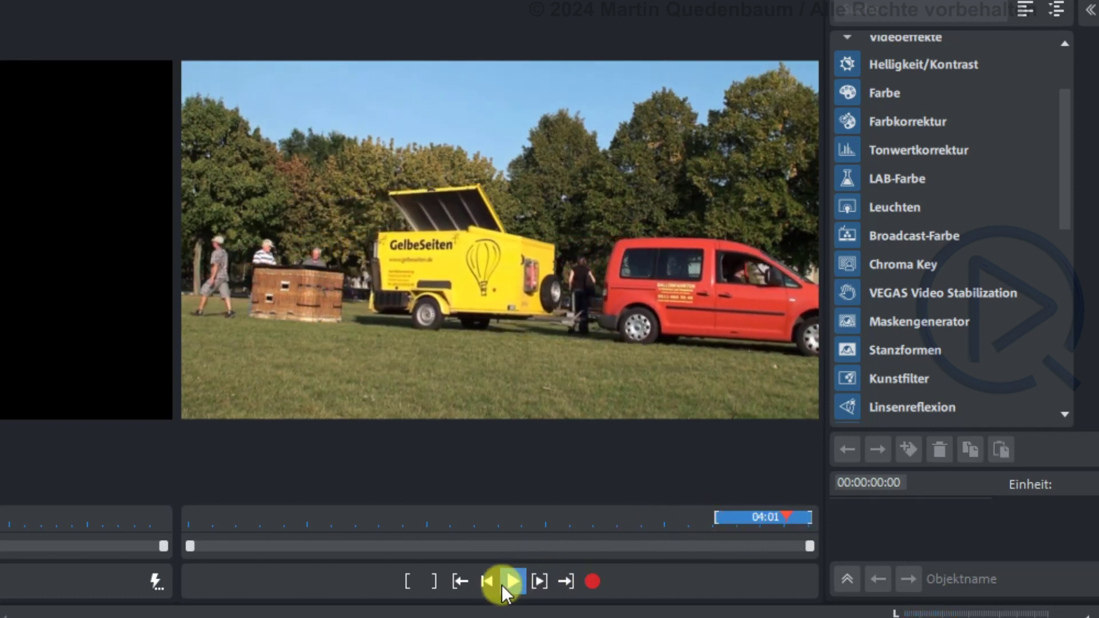
pyautogui.click(437, 589)
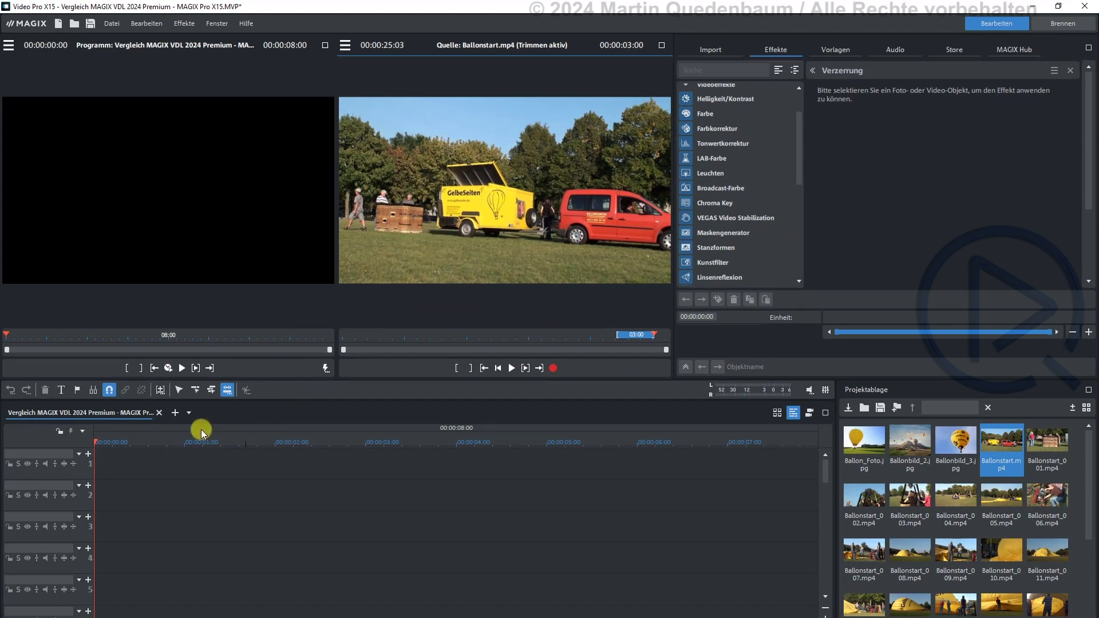
# Insert the trimmed Ballonstart.mp4 range at the start of track 1 and again on track 3 at about 3 seconds
pyautogui.click(160, 390)
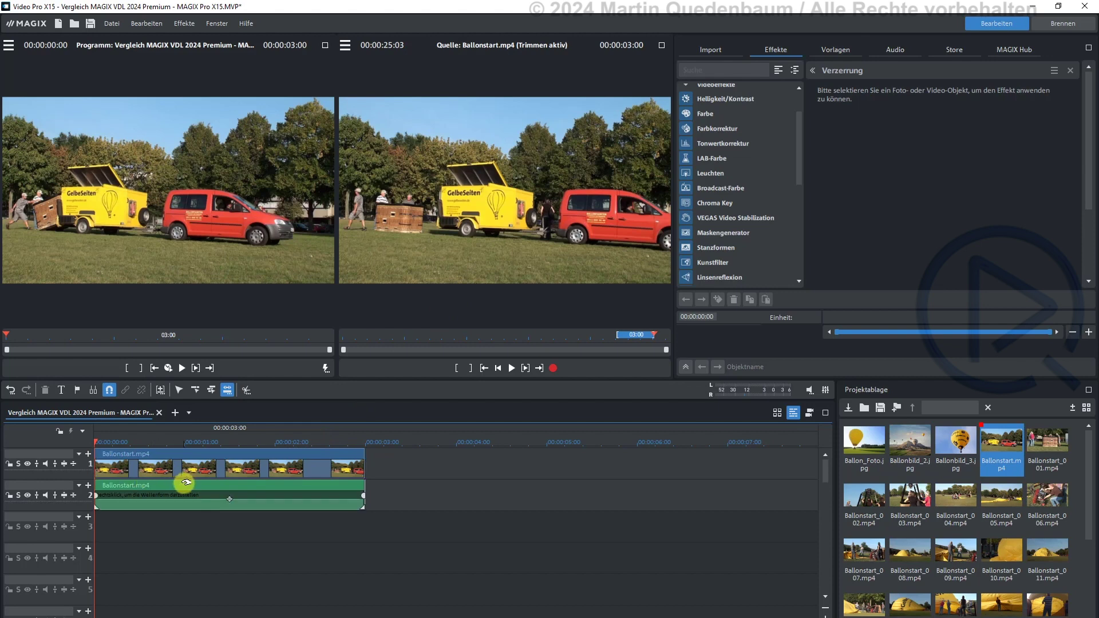
pyautogui.moveTo(455, 179); pyautogui.dragTo(410, 538)
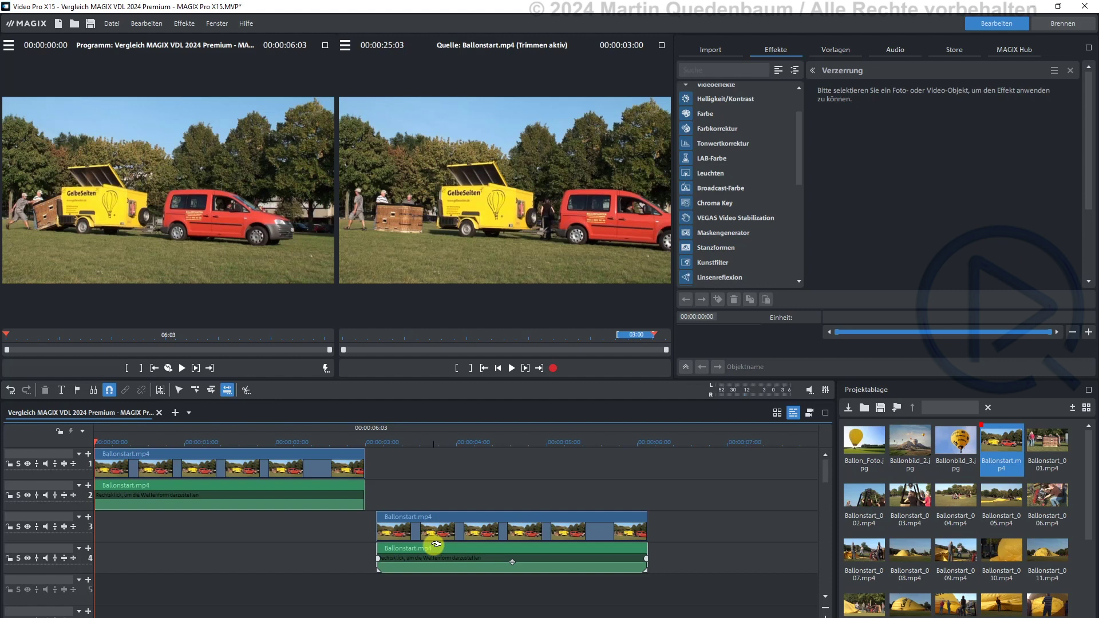
# Delete the Ballonstart.mp4 copy on tracks 3 and 4 and move the playhead back near the start of the timeline
pyautogui.moveTo(989, 443)
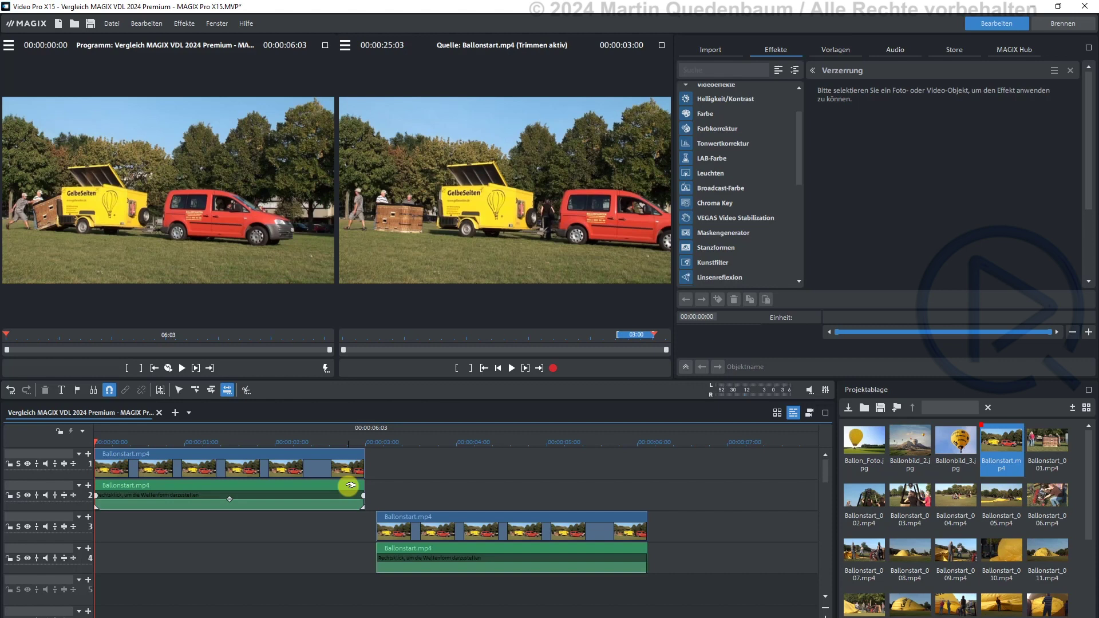
pyautogui.click(476, 469)
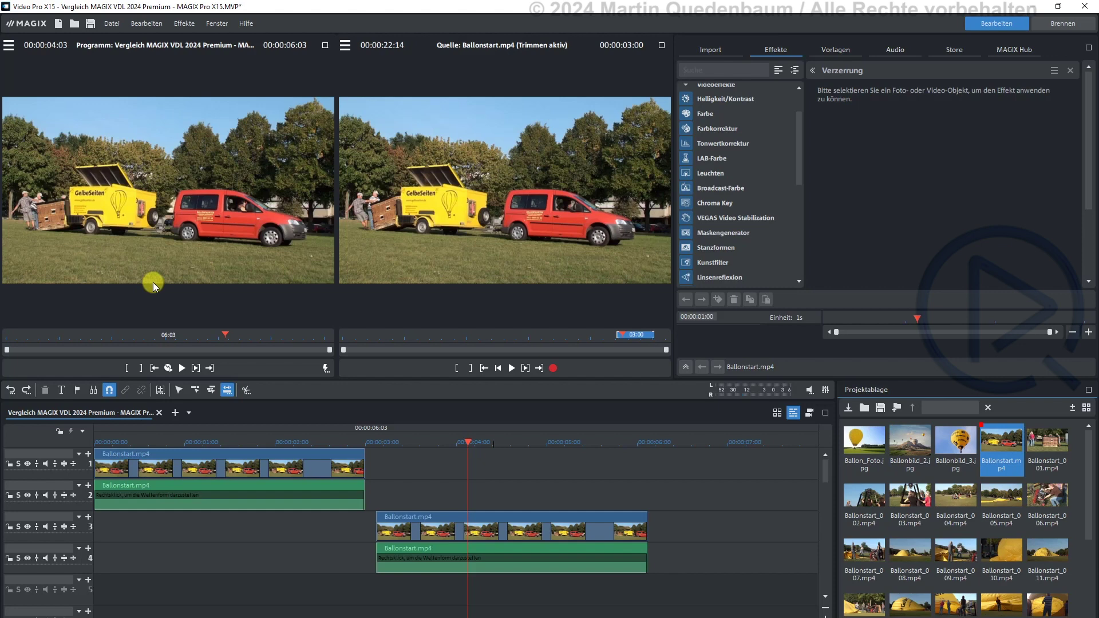
pyautogui.click(462, 518)
pyautogui.press('Delete')
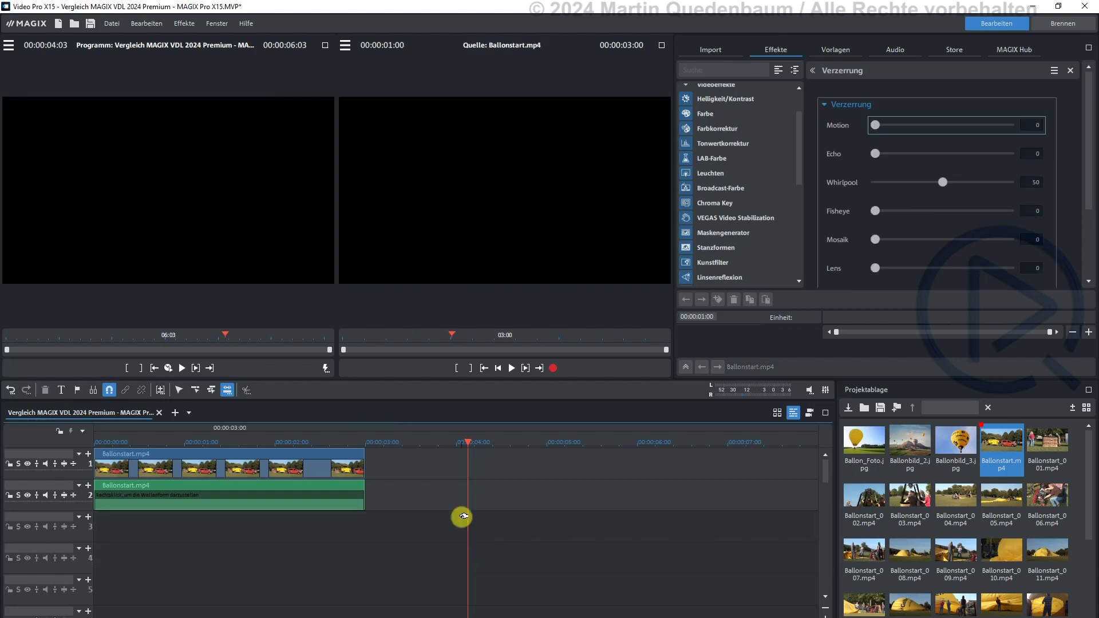
pyautogui.moveTo(321, 439); pyautogui.dragTo(140, 441)
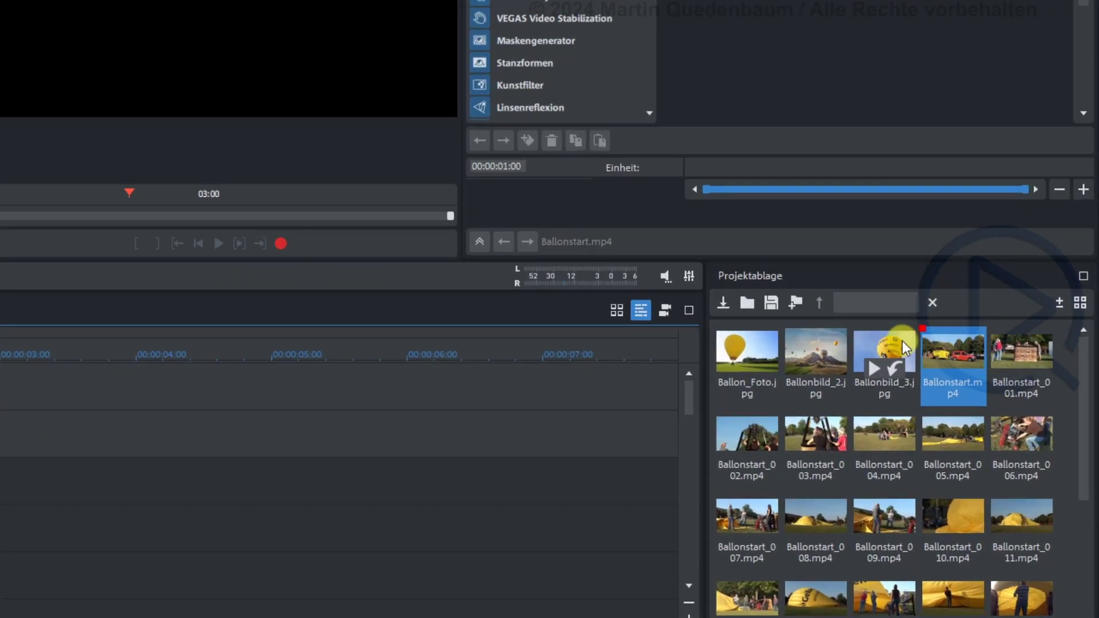
# Load Ballonstart.mp4 from the Projektablage into the source monitor and play its marked range briefly before pausing
pyautogui.moveTo(1000, 439)
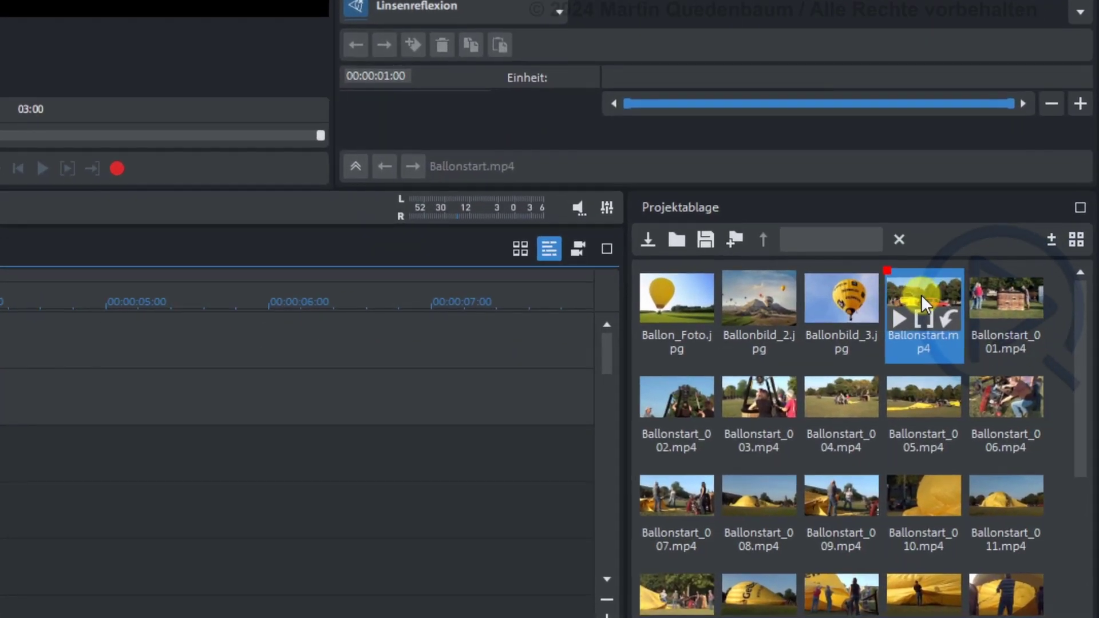
pyautogui.click(904, 316)
pyautogui.click(46, 170)
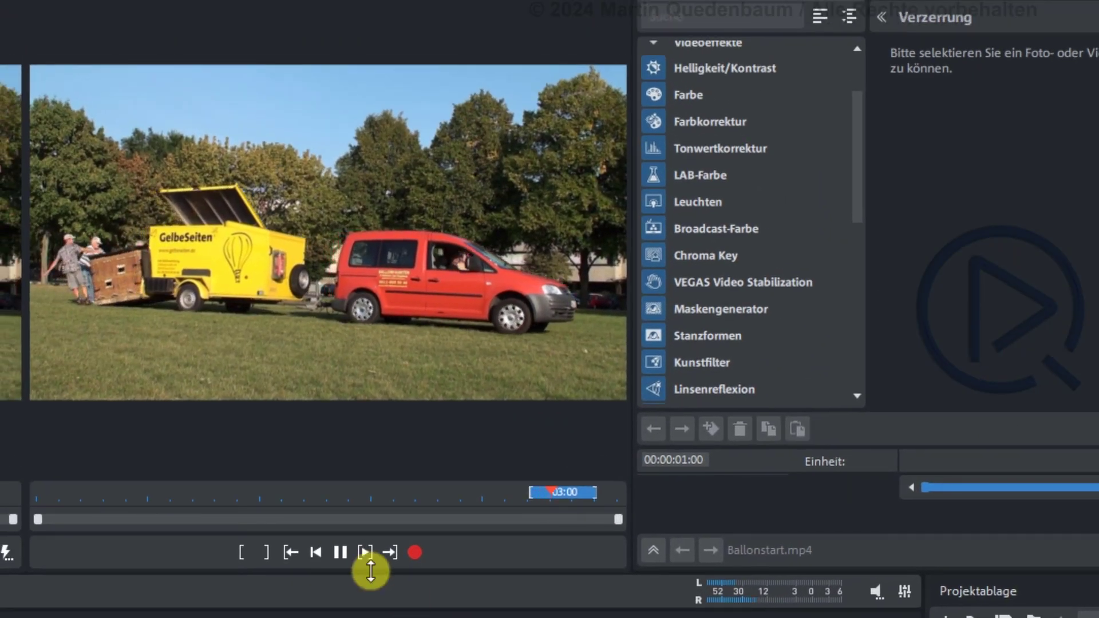
pyautogui.click(341, 552)
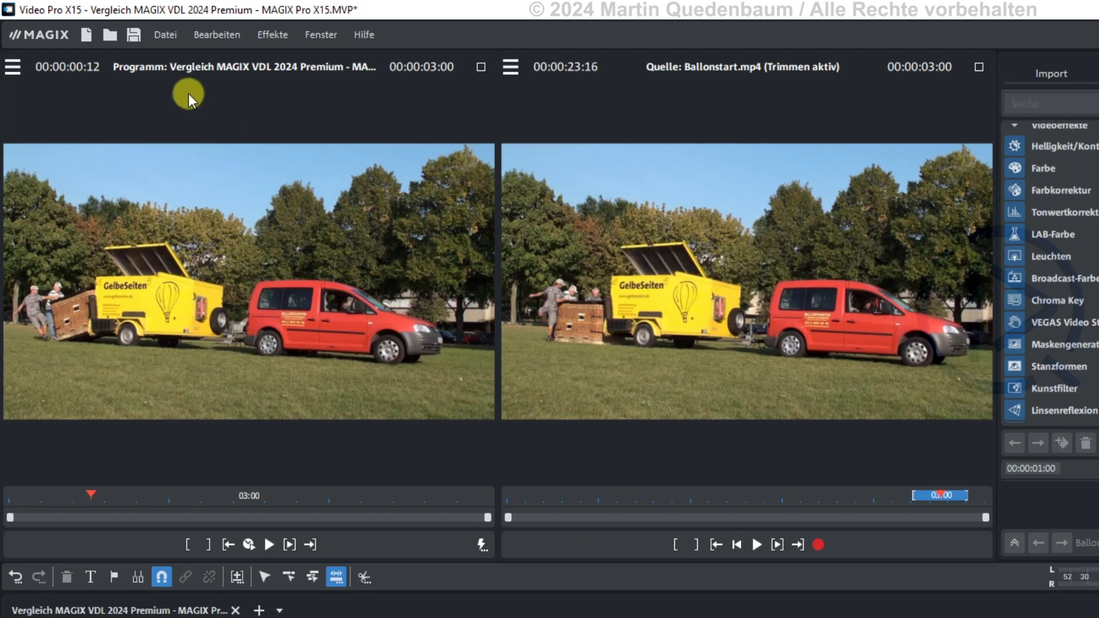
# Look through the commands offered under Datei, Bearbeiten and Effekte
pyautogui.click(168, 44)
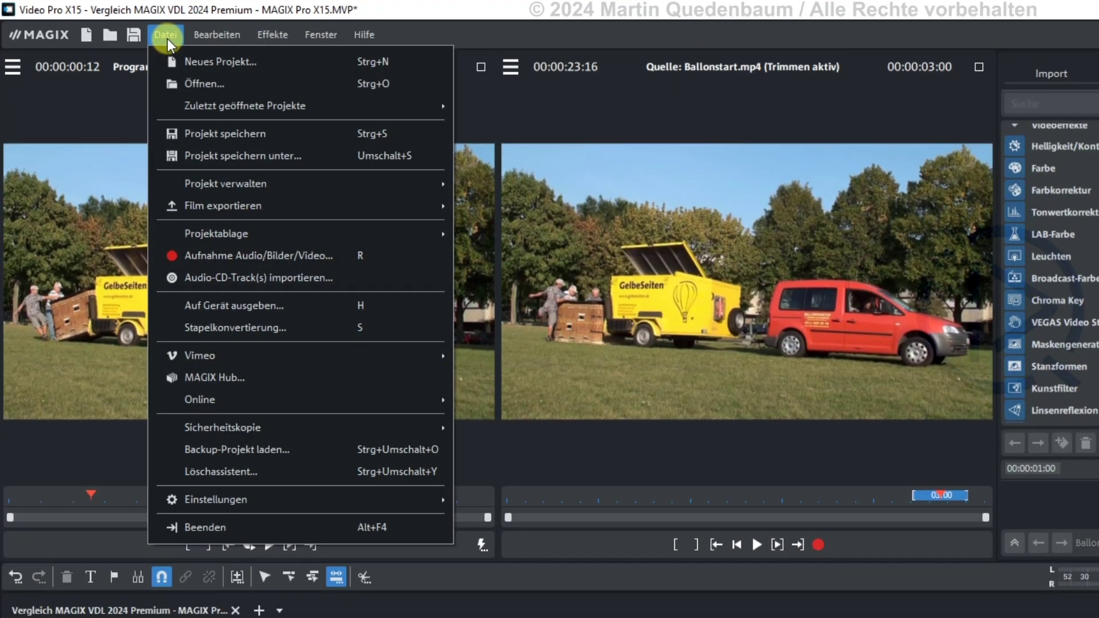
pyautogui.moveTo(262, 234)
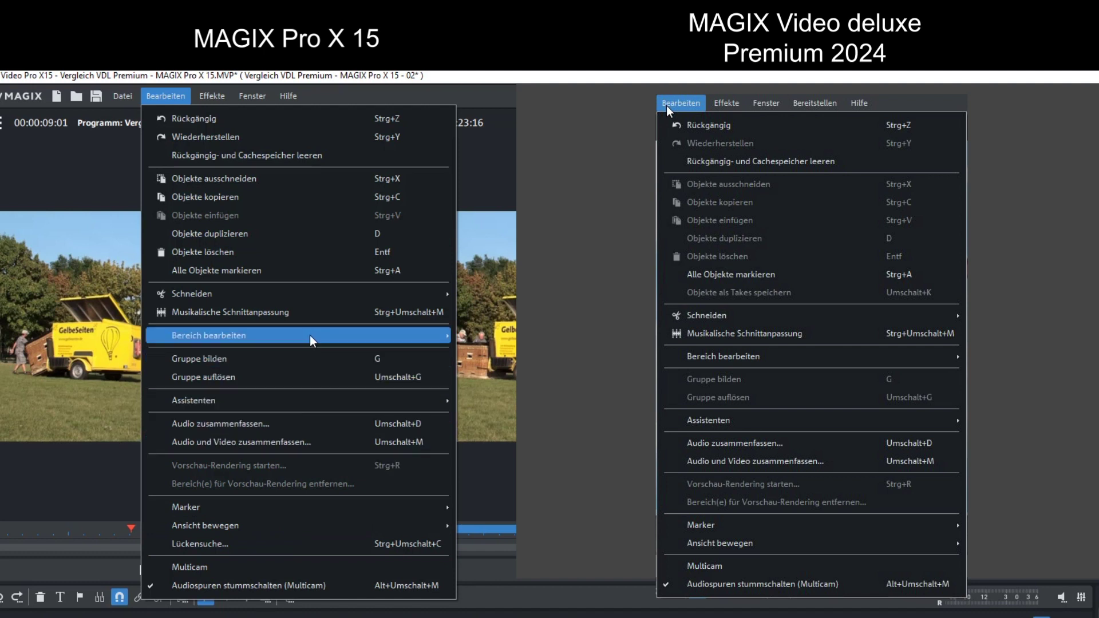
pyautogui.moveTo(310, 340)
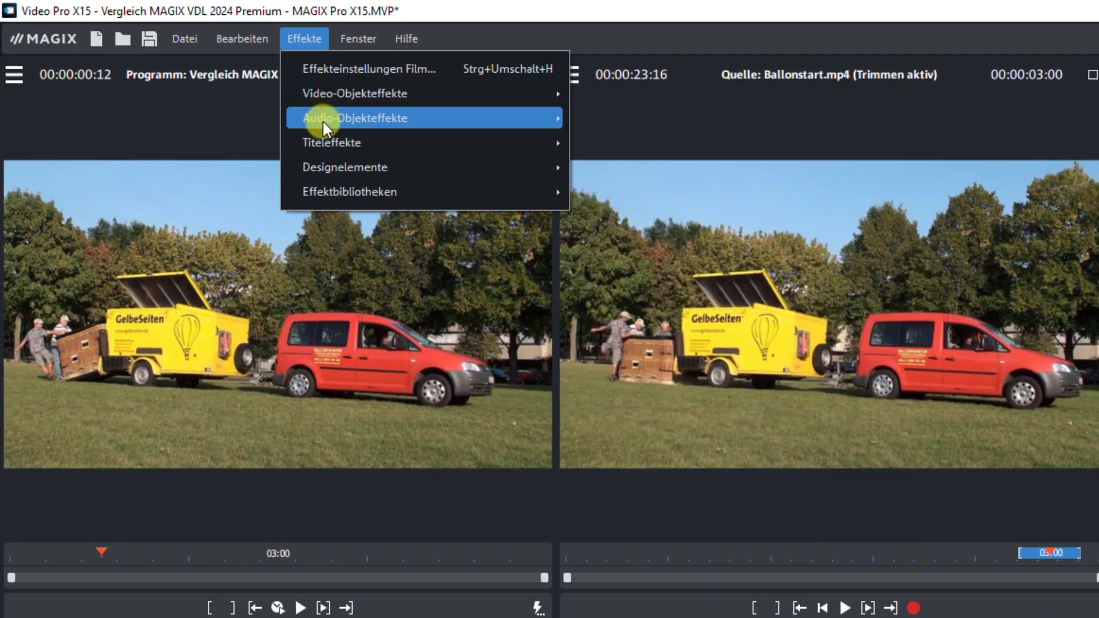
pyautogui.moveTo(338, 99)
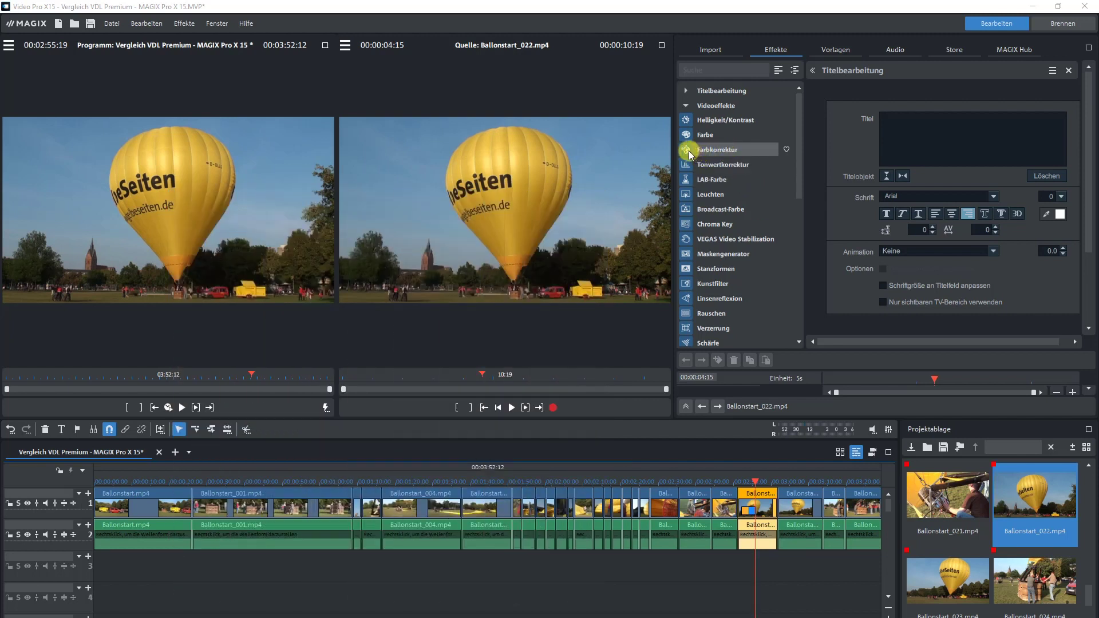
# Apply Farbkorrektur to the Ballonstart_022.mp4 clip, set the Sättigung of the Mitten to 191.25 and compare the clip with its source
pyautogui.click(716, 153)
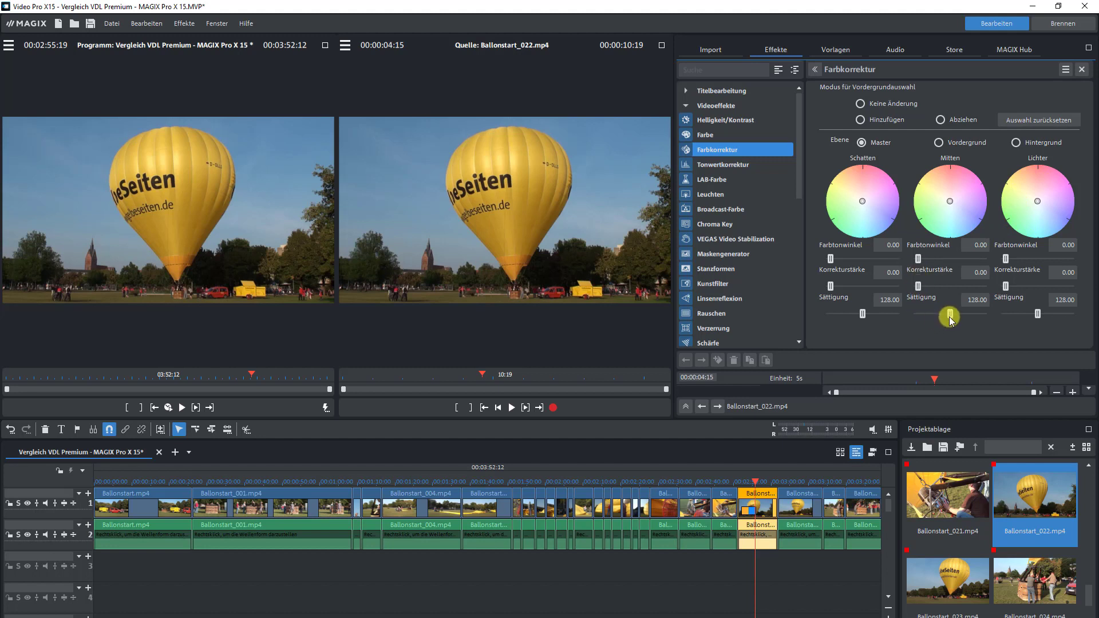
pyautogui.moveTo(950, 314); pyautogui.dragTo(966, 314)
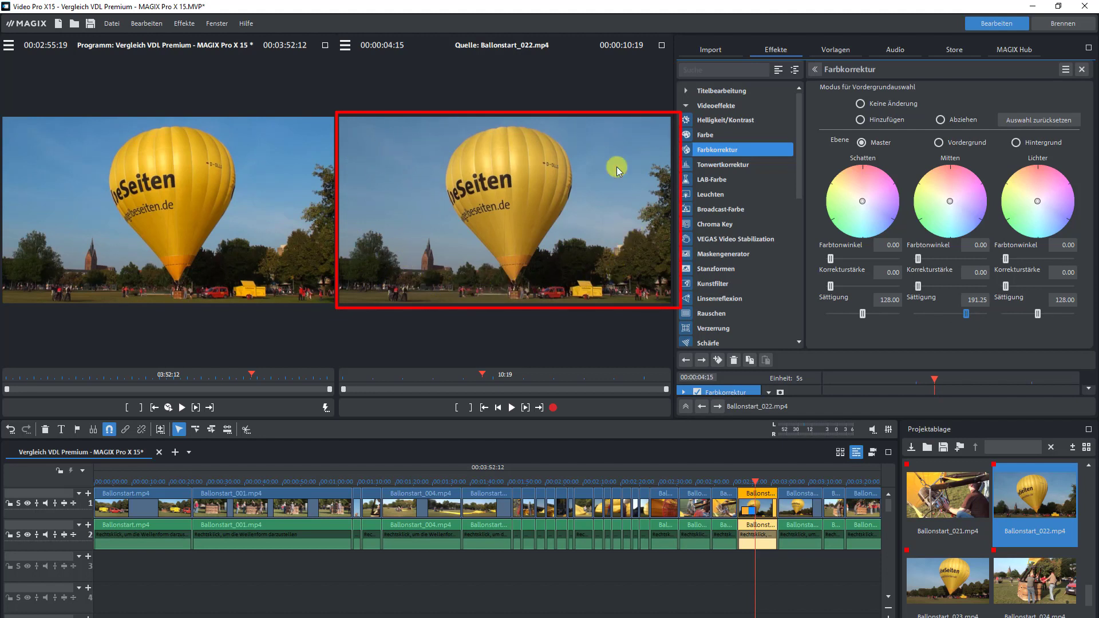
pyautogui.moveTo(757, 522)
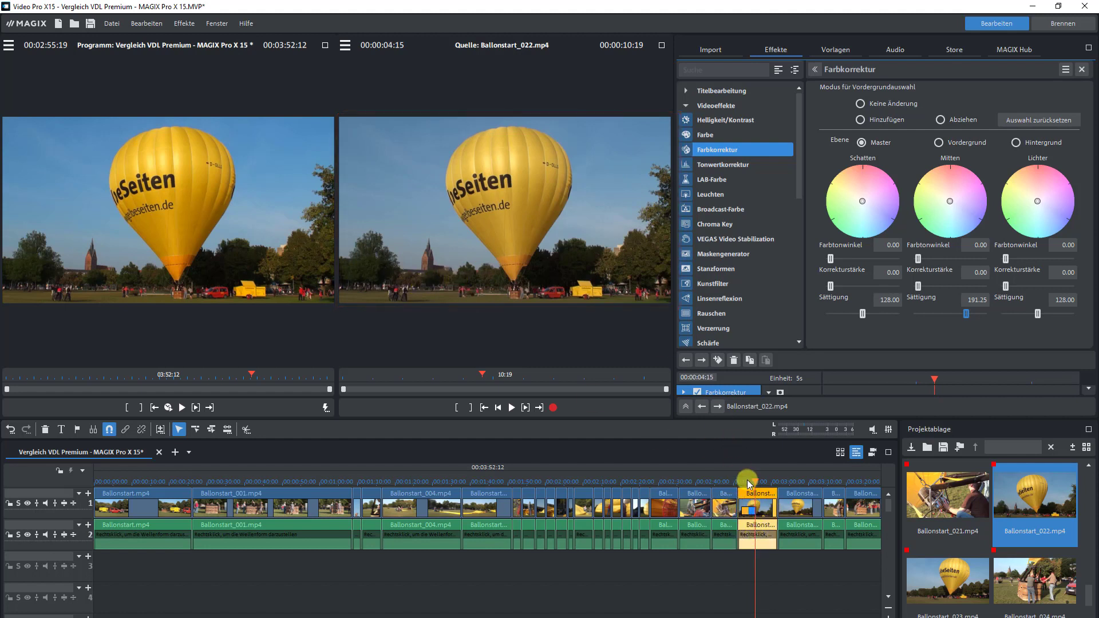
pyautogui.moveTo(751, 499)
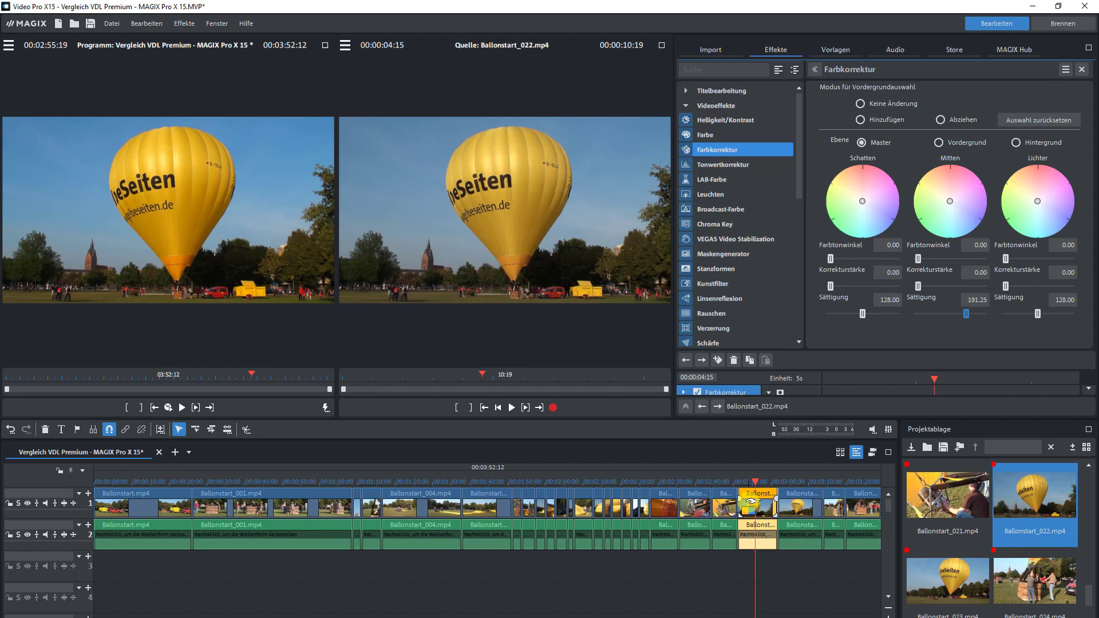
pyautogui.click(304, 300)
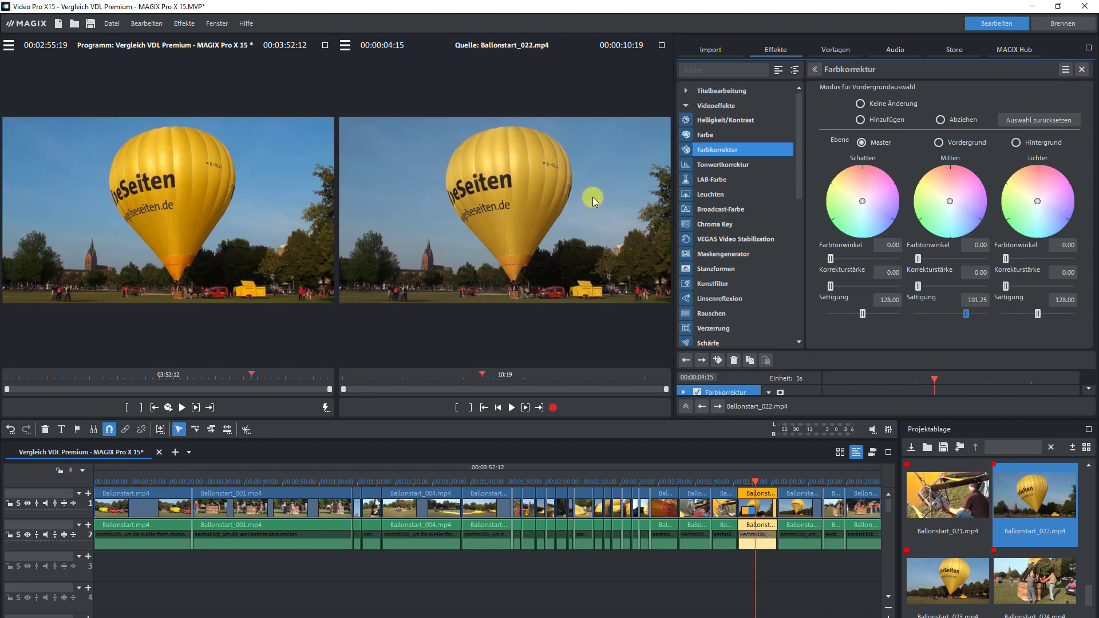
# Apply Tonwertkorrektur and set Eingabestart to 0.111 and Eingabeende to 0.755 on the Grautreppe_3.tif grey scale
pyautogui.click(733, 165)
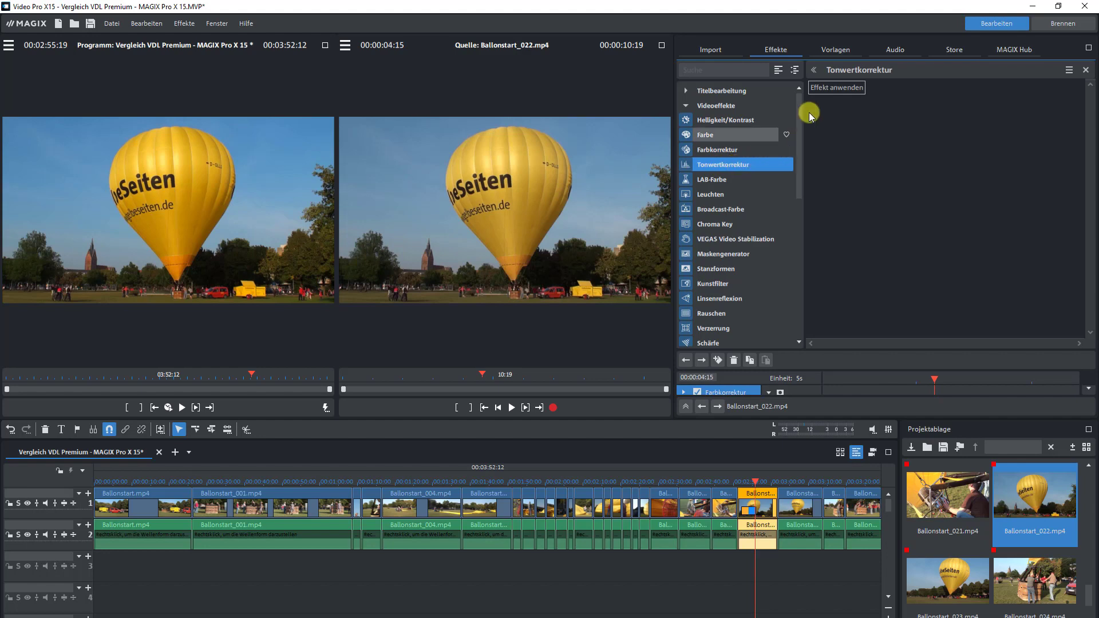
pyautogui.click(836, 87)
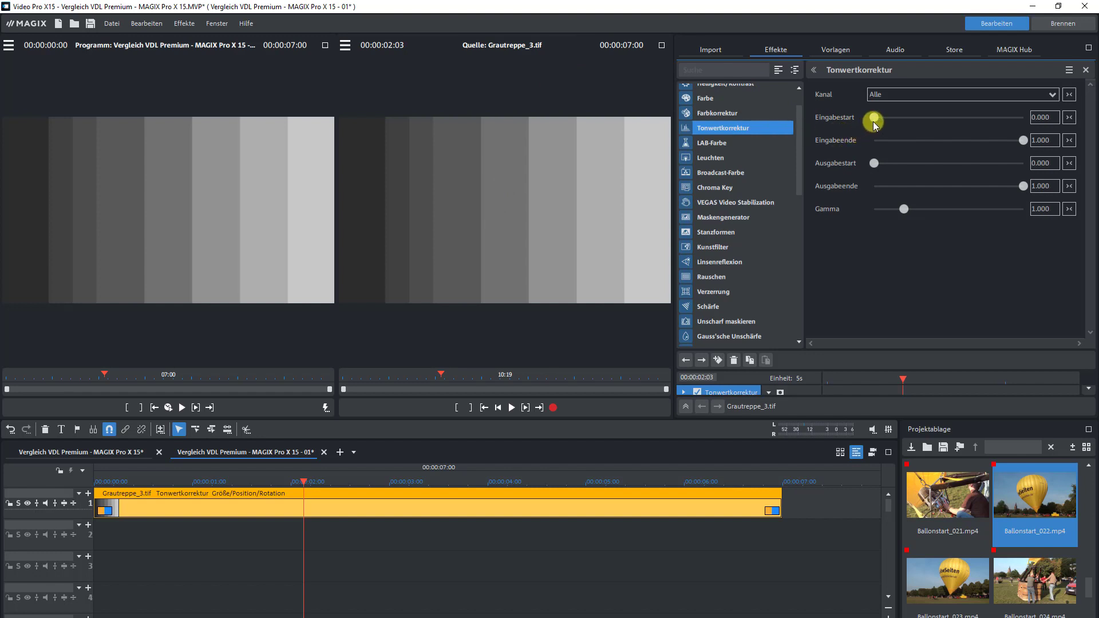
pyautogui.moveTo(875, 122)
pyautogui.mouseDown()
pyautogui.moveTo(889, 122)
pyautogui.moveTo(865, 122)
pyautogui.moveTo(890, 124)
pyautogui.mouseUp()
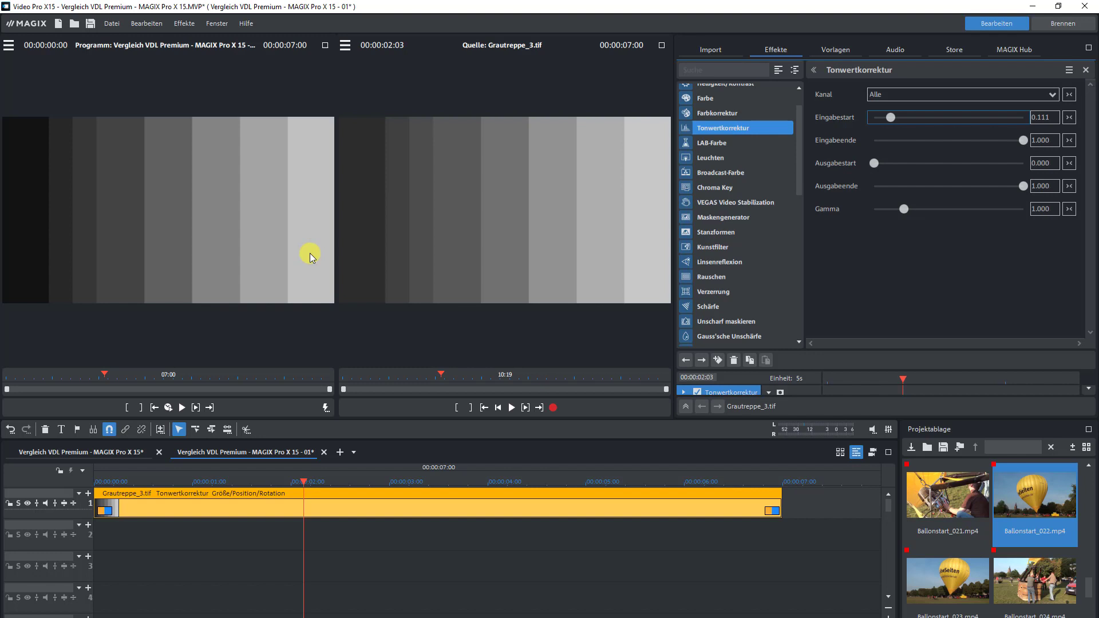
pyautogui.click(1023, 141)
pyautogui.moveTo(1024, 145); pyautogui.dragTo(987, 146)
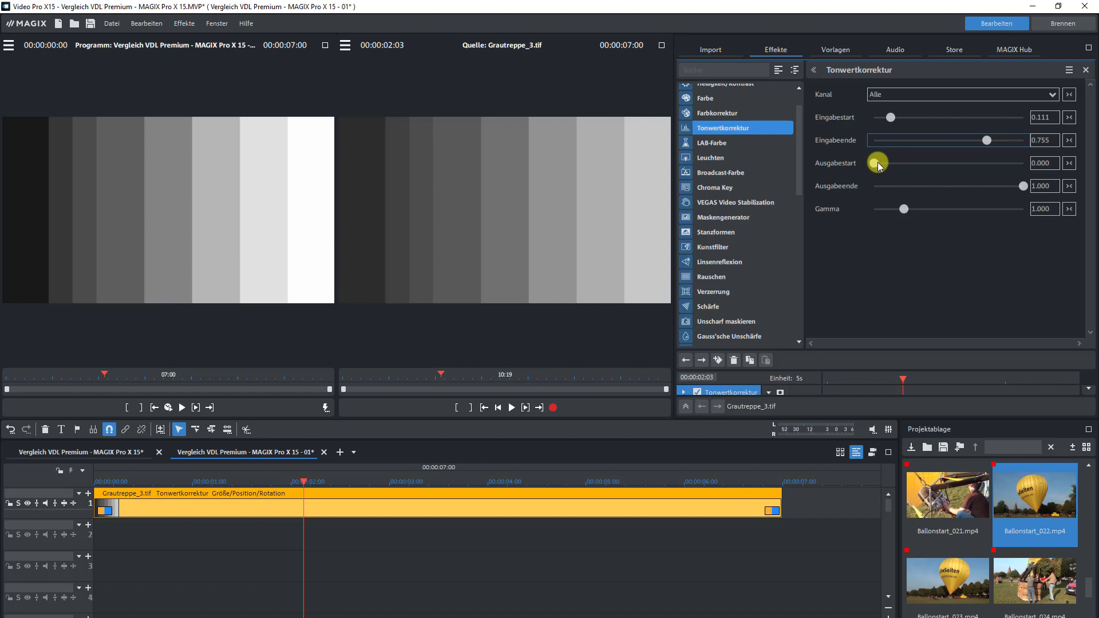
# Set the grey scale's Ausgabeende to 0.981 with Ausgabestart at 0.000, and adjust its Gamma
pyautogui.moveTo(879, 164)
pyautogui.mouseDown()
pyautogui.moveTo(890, 163)
pyautogui.moveTo(870, 163)
pyautogui.mouseUp()
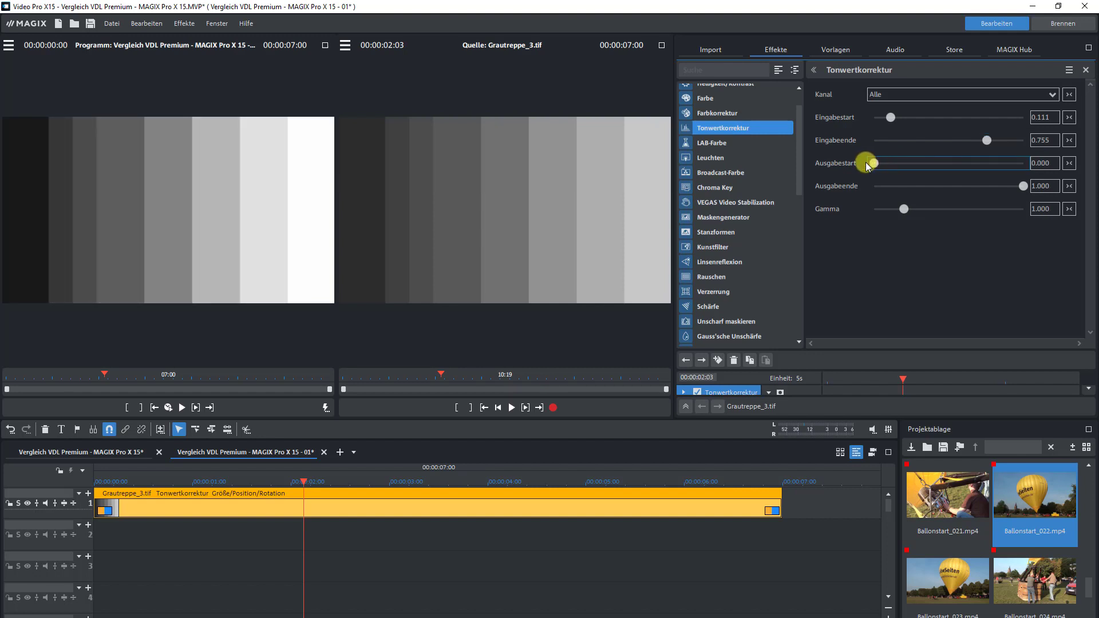
pyautogui.click(1024, 189)
pyautogui.moveTo(1022, 187)
pyautogui.mouseDown()
pyautogui.moveTo(995, 187)
pyautogui.moveTo(1021, 188)
pyautogui.mouseUp()
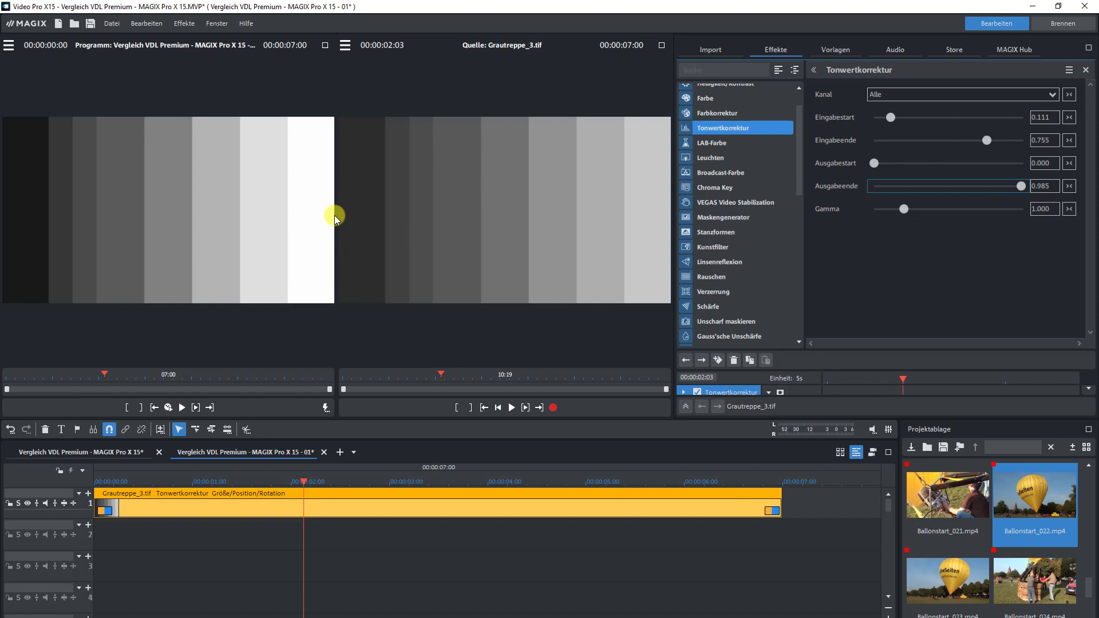
pyautogui.moveTo(1021, 187)
pyautogui.mouseDown()
pyautogui.moveTo(985, 194)
pyautogui.moveTo(1020, 191)
pyautogui.mouseUp()
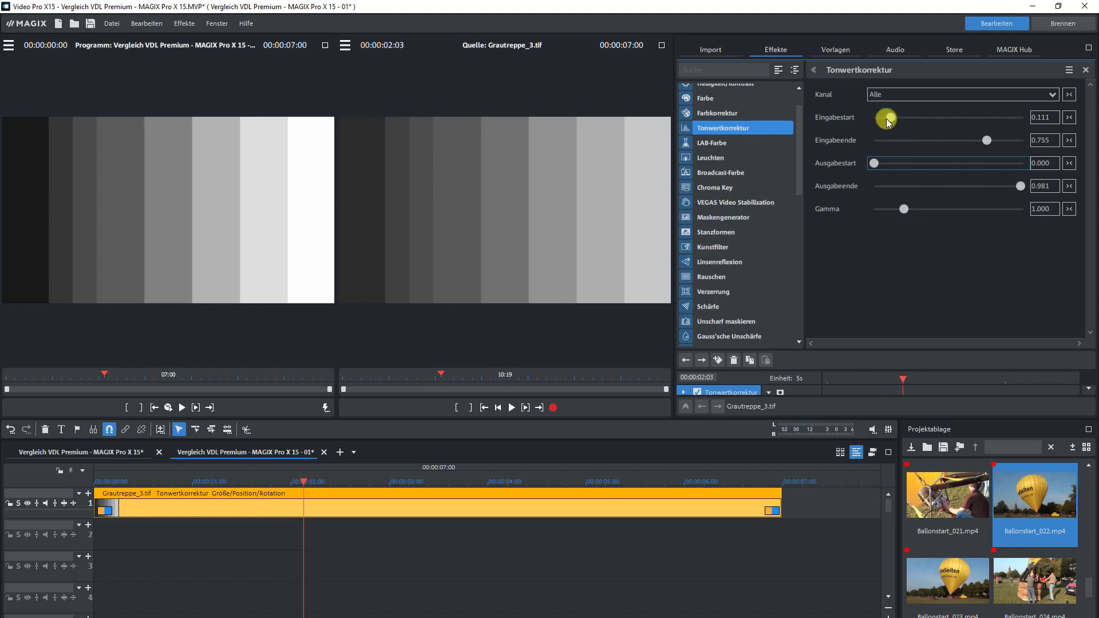
pyautogui.moveTo(890, 119); pyautogui.dragTo(889, 117)
pyautogui.click(892, 208)
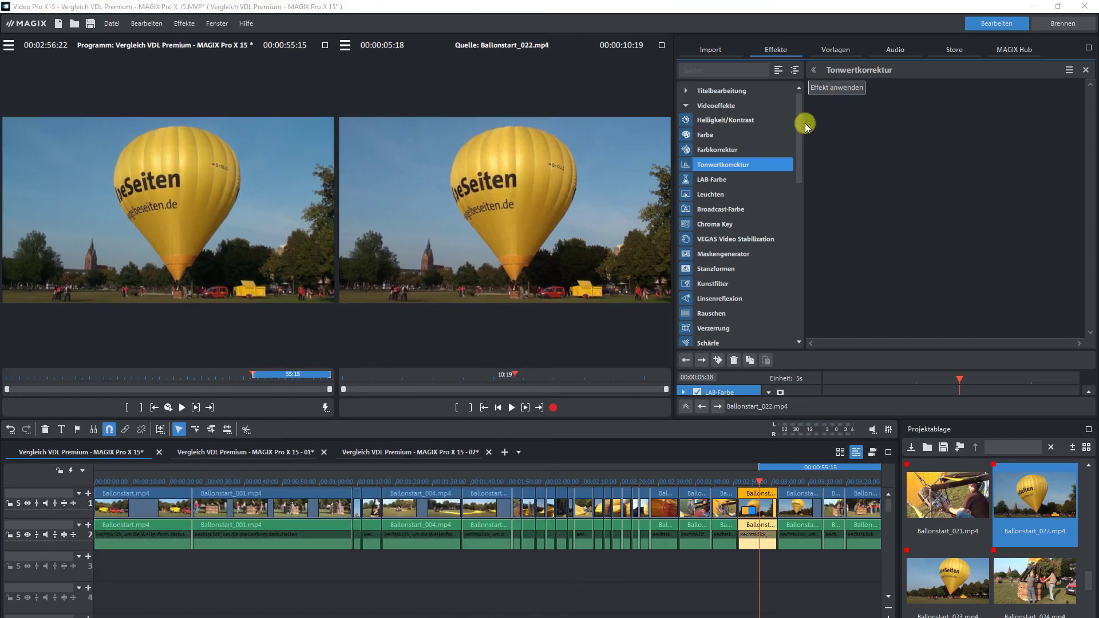
# Adjust LAB-Farbe on the Ballonstart_022.mp4 clip, setting Kanal b to -0.033 and Helligkeit to 0.967
pyautogui.click(731, 181)
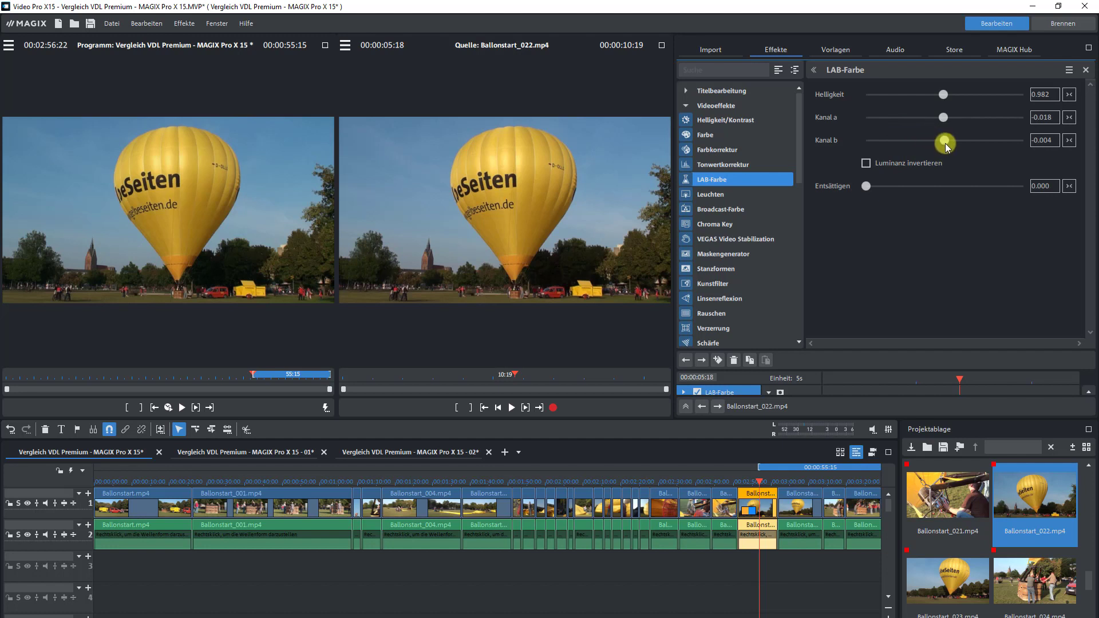
pyautogui.moveTo(944, 143)
pyautogui.mouseDown()
pyautogui.moveTo(920, 139)
pyautogui.moveTo(976, 141)
pyautogui.moveTo(944, 135)
pyautogui.mouseUp()
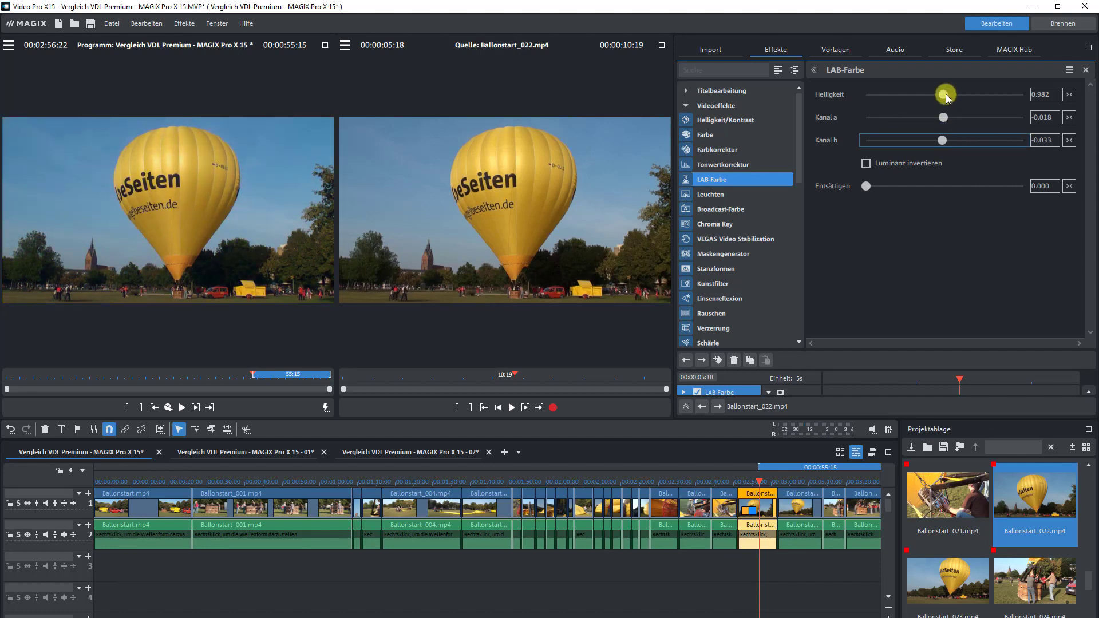
pyautogui.moveTo(946, 96)
pyautogui.mouseDown()
pyautogui.moveTo(913, 96)
pyautogui.moveTo(974, 95)
pyautogui.moveTo(942, 95)
pyautogui.mouseUp()
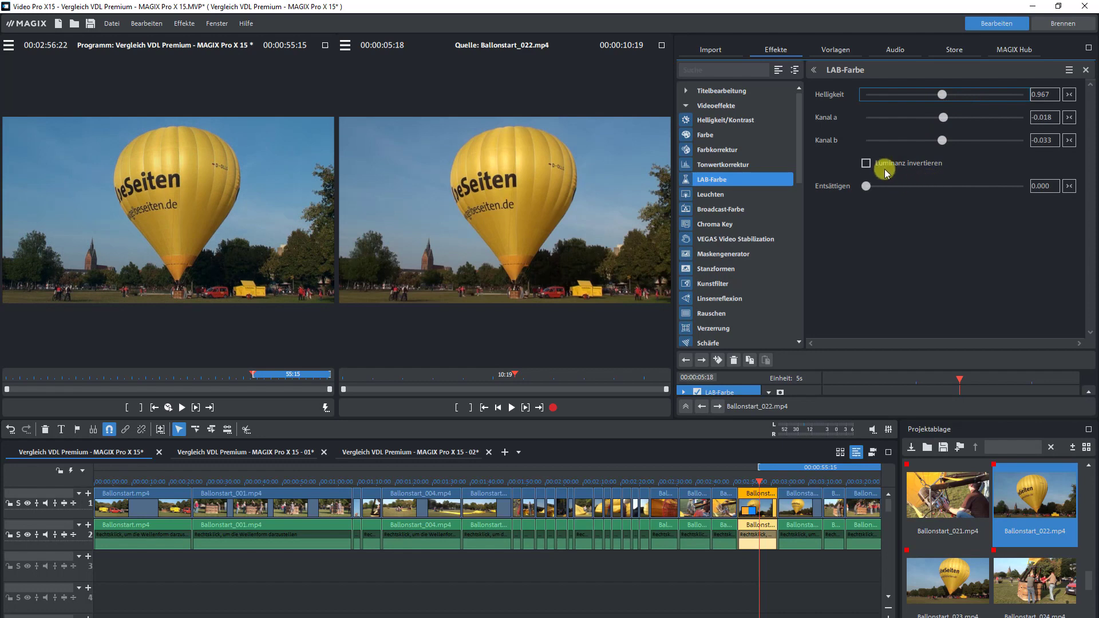
# Switch Luminanz invertieren on and off repeatedly to compare its effect on the balloon clip
pyautogui.click(867, 164)
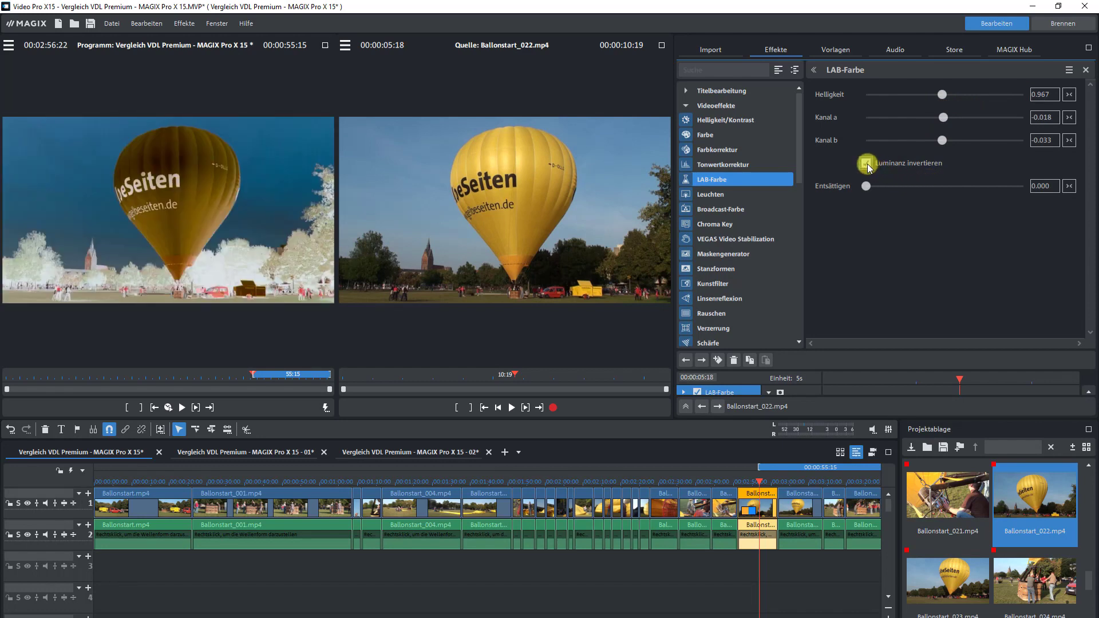
pyautogui.click(867, 164)
pyautogui.click(867, 164)
pyautogui.click(867, 164)
pyautogui.click(867, 164)
pyautogui.click(222, 294)
pyautogui.click(867, 163)
pyautogui.click(867, 164)
pyautogui.click(868, 164)
pyautogui.click(867, 164)
pyautogui.click(867, 164)
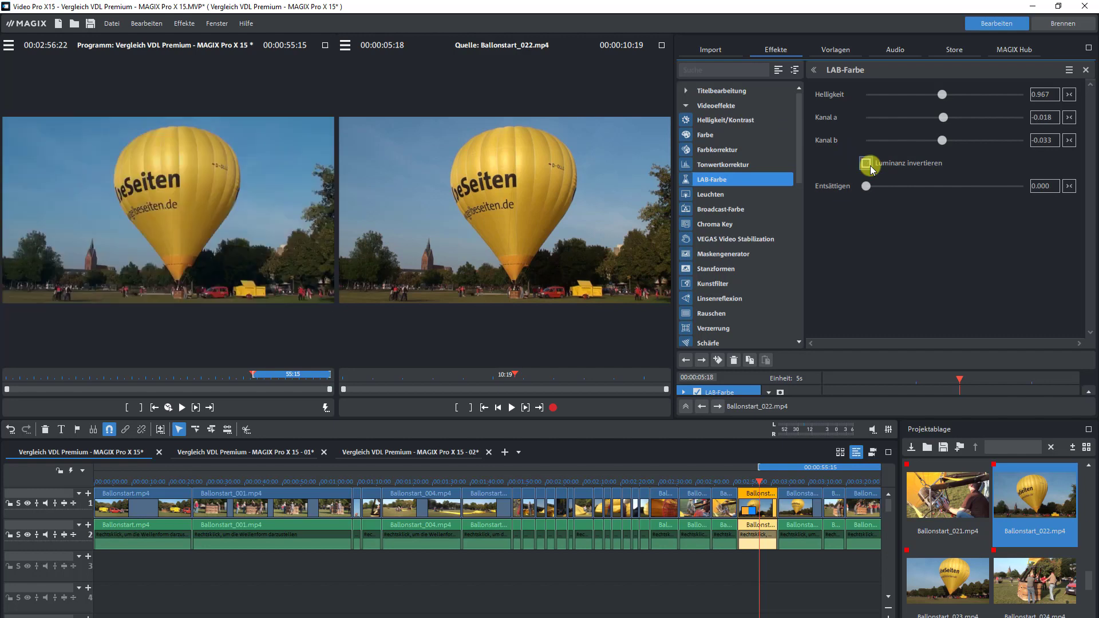
pyautogui.click(867, 165)
pyautogui.click(867, 164)
# Turn the balloon clip black and white by raising Entsättigen to its maximum in LAB-Farbe
pyautogui.moveTo(869, 186); pyautogui.dragTo(982, 186)
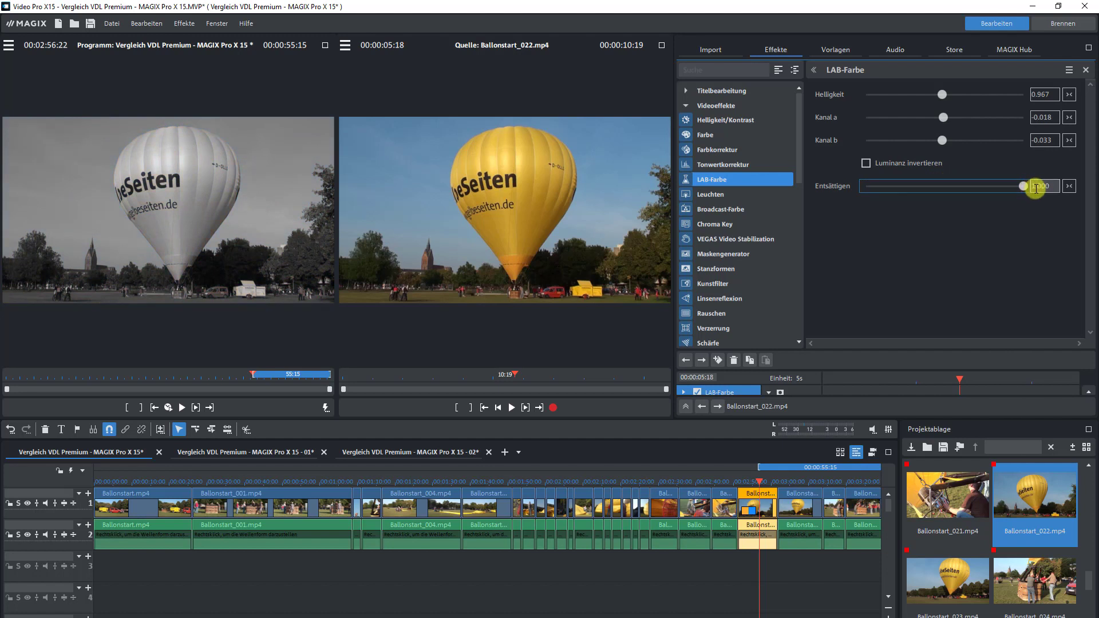
pyautogui.moveTo(1036, 189)
pyautogui.mouseDown()
pyautogui.moveTo(859, 193)
pyautogui.moveTo(1040, 192)
pyautogui.mouseUp()
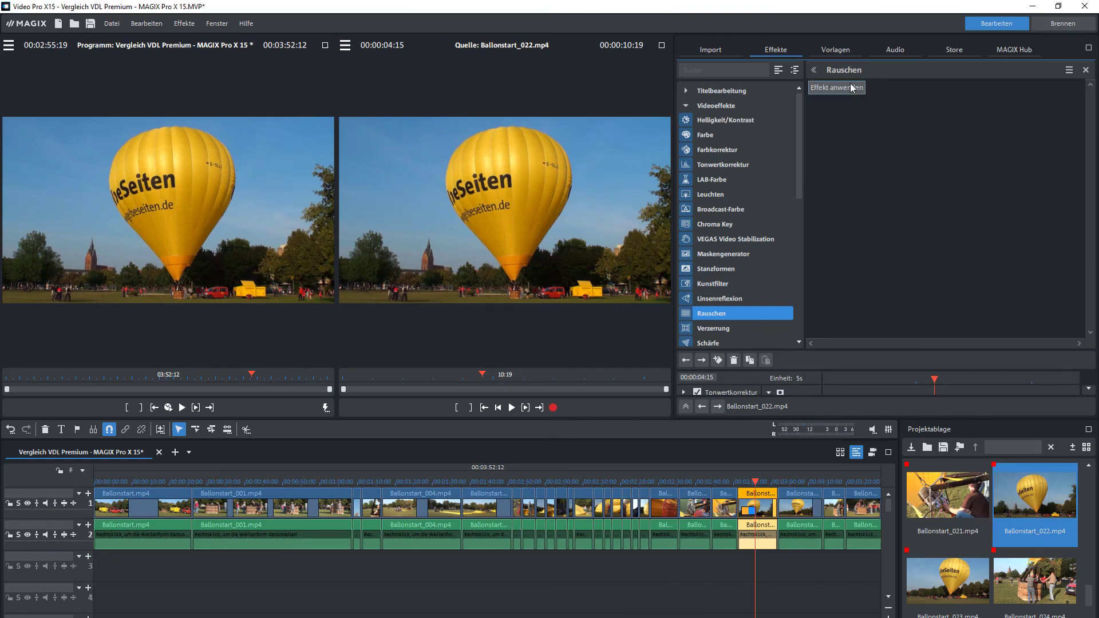
# Try the Rauschen effect on the balloon clip and view the settings of Unscharf maskieren and Gauss'sche Unschärfe
pyautogui.click(851, 88)
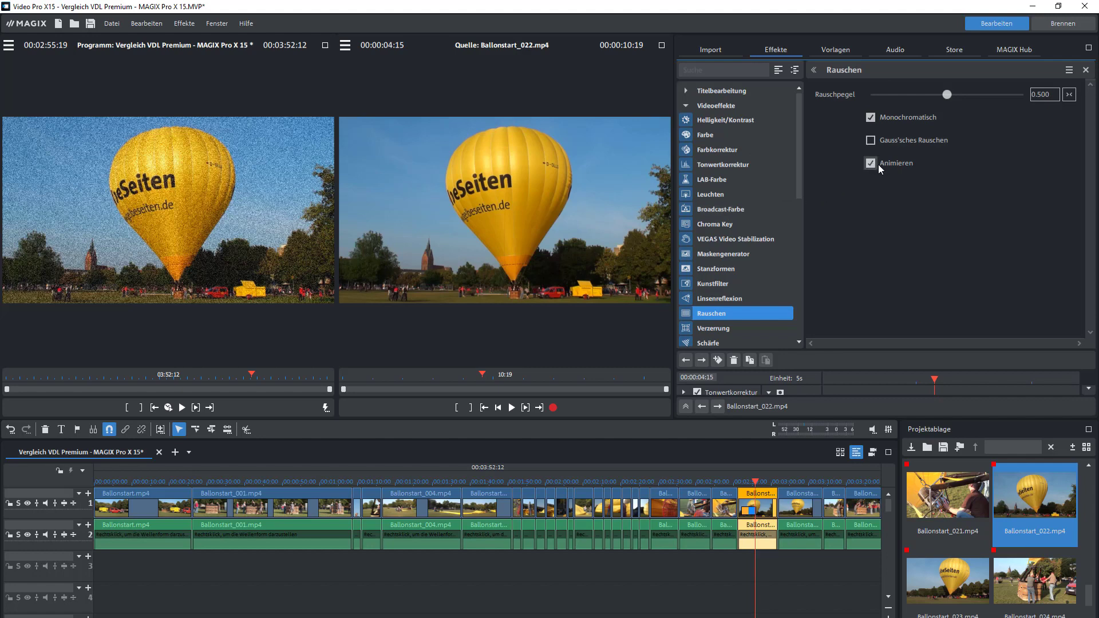
pyautogui.moveTo(799, 184); pyautogui.dragTo(781, 232)
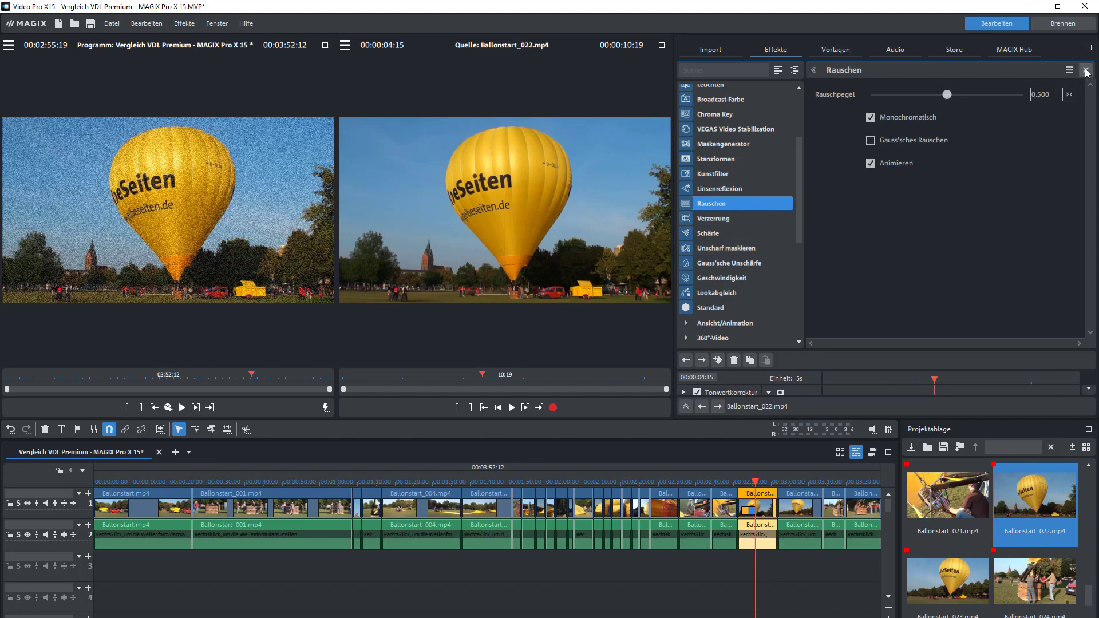
pyautogui.click(766, 248)
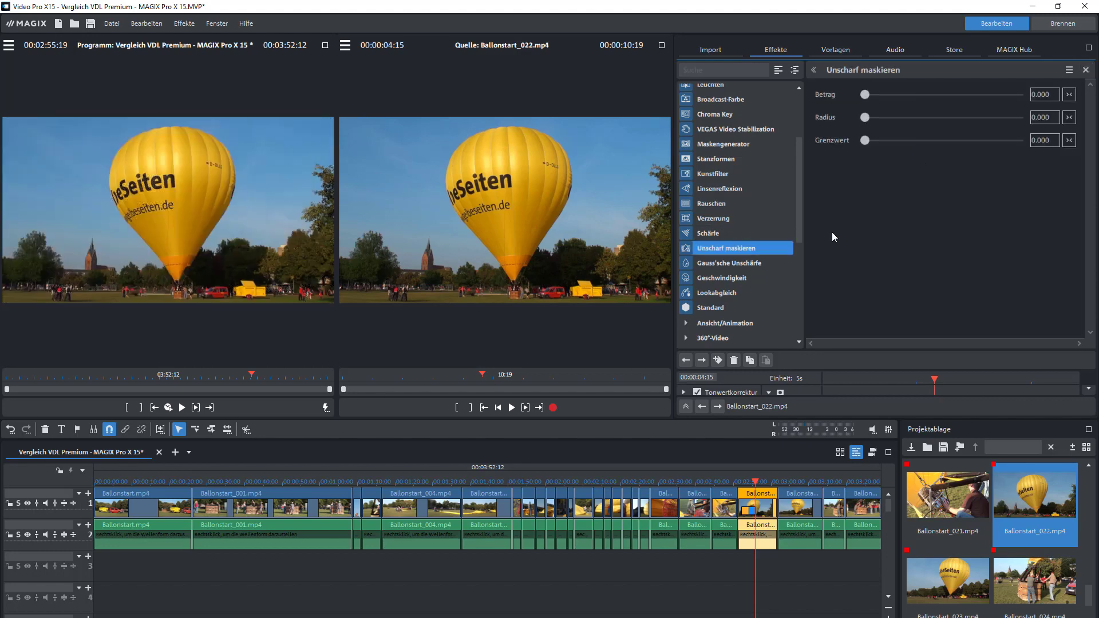
pyautogui.click(753, 263)
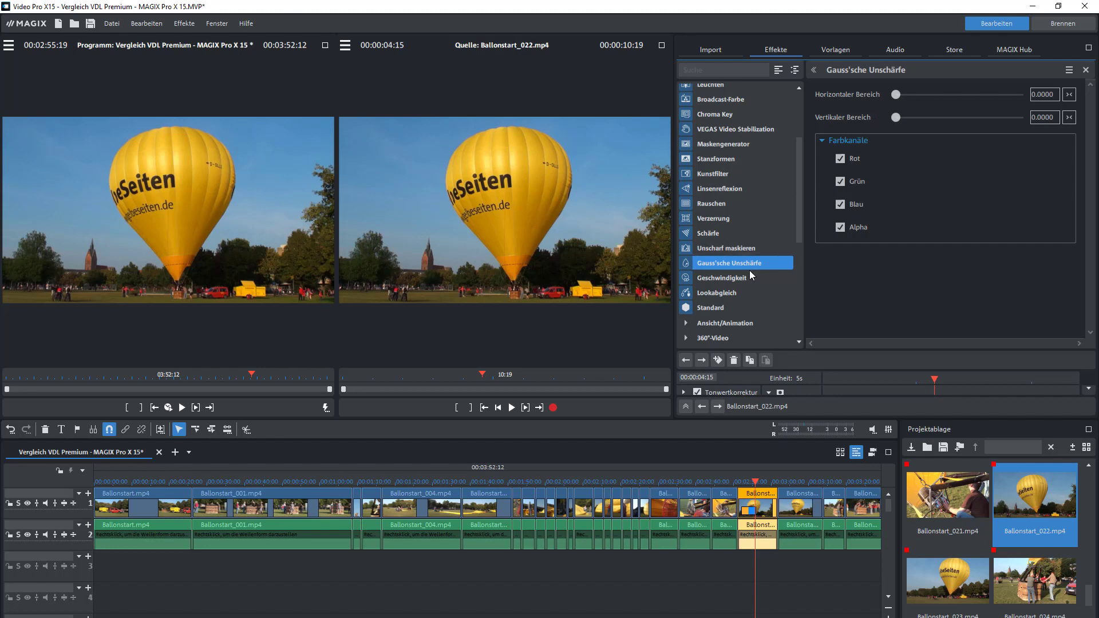
# Open the Lookabgleich effect for the balloon clip
pyautogui.click(741, 296)
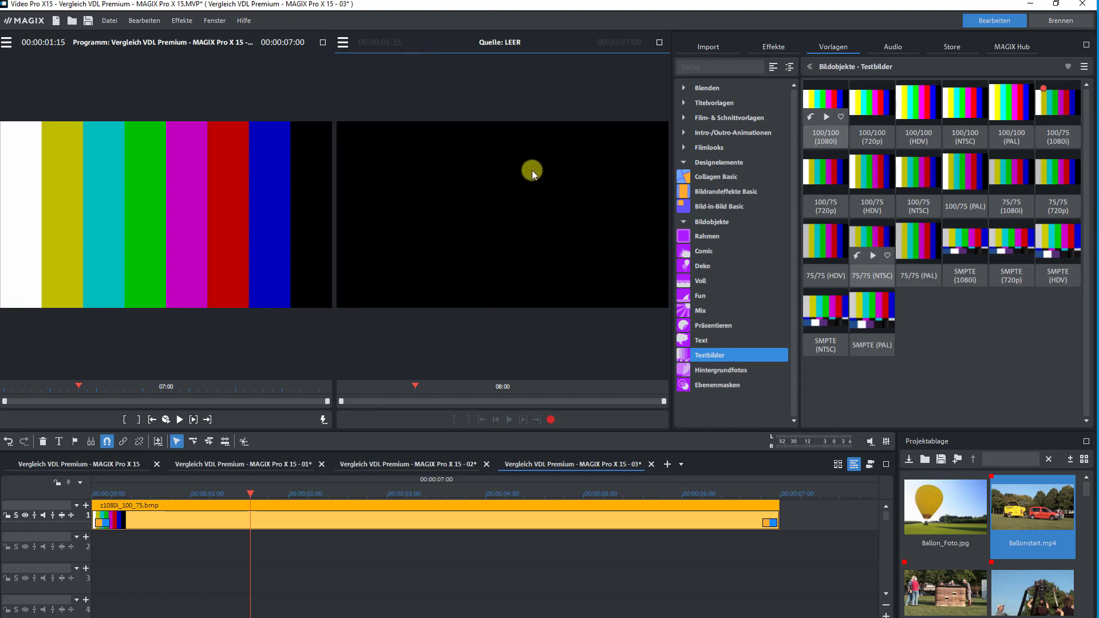
# View the colour-bar test image in the source monitor with the Vektorskop and the Wellenform-Monitor
pyautogui.click(342, 43)
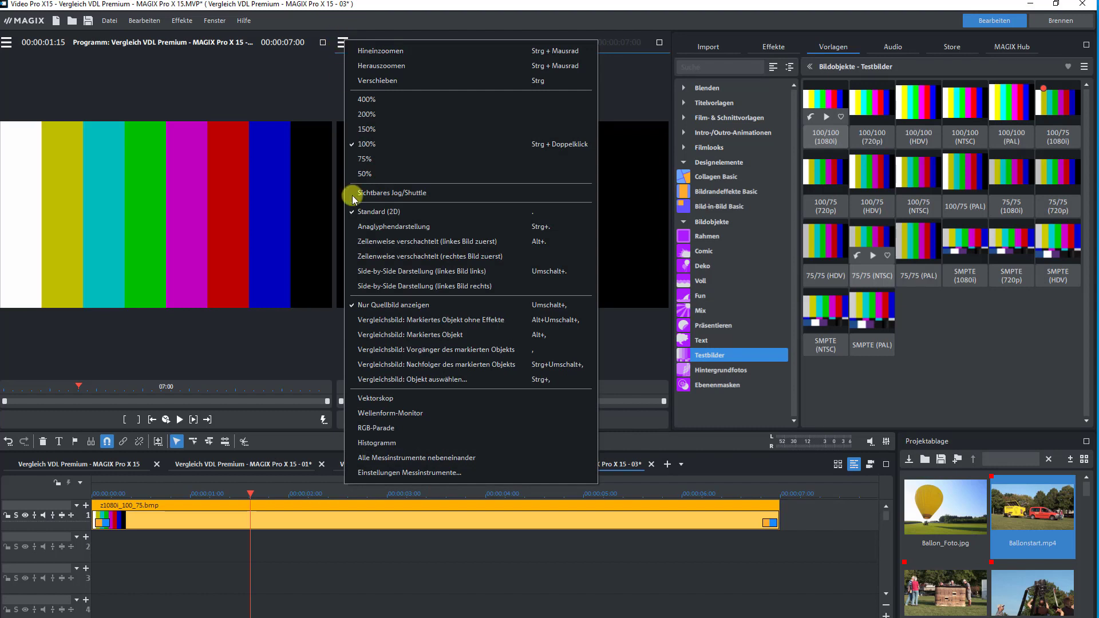
pyautogui.click(372, 402)
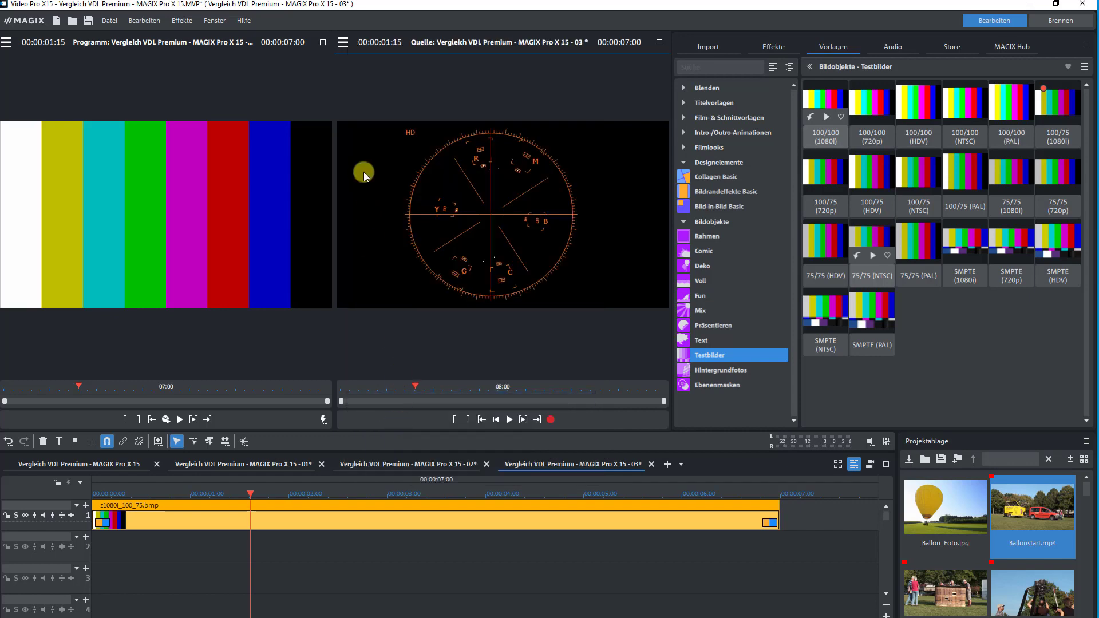
pyautogui.click(343, 42)
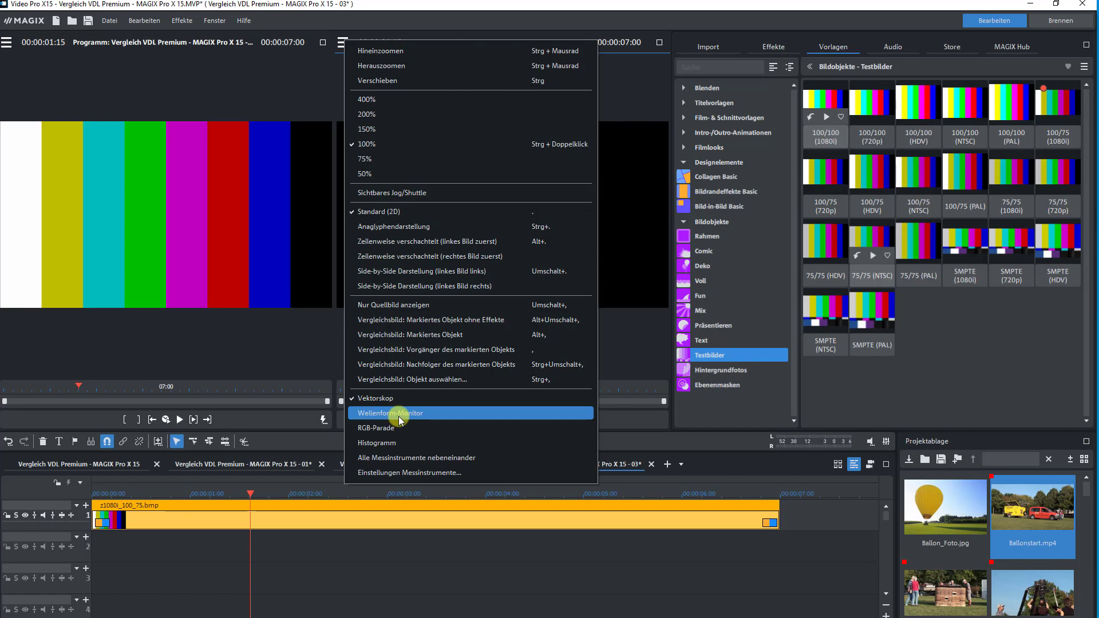
pyautogui.click(400, 413)
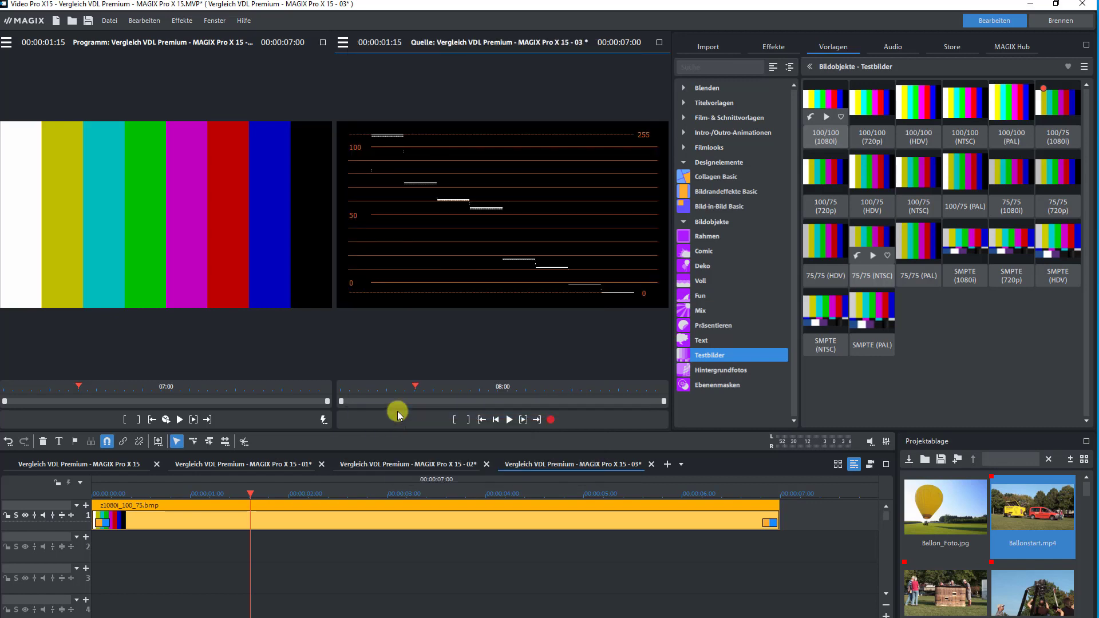
# View the colour-bar test image in the source monitor as RGB-Parade and as Histogramm
pyautogui.click(343, 42)
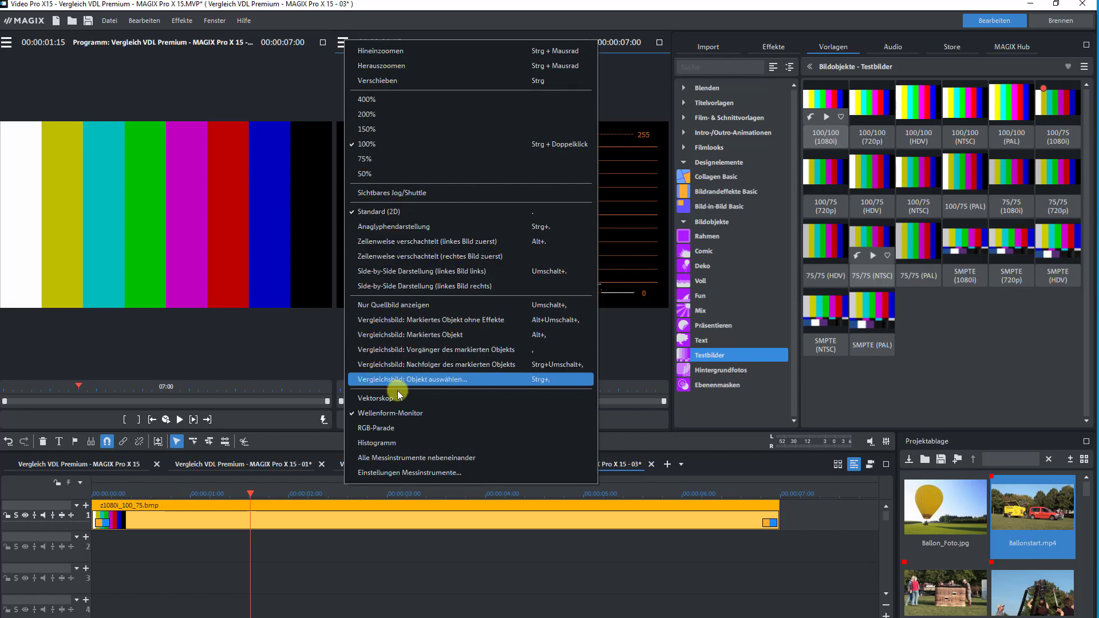
pyautogui.click(396, 428)
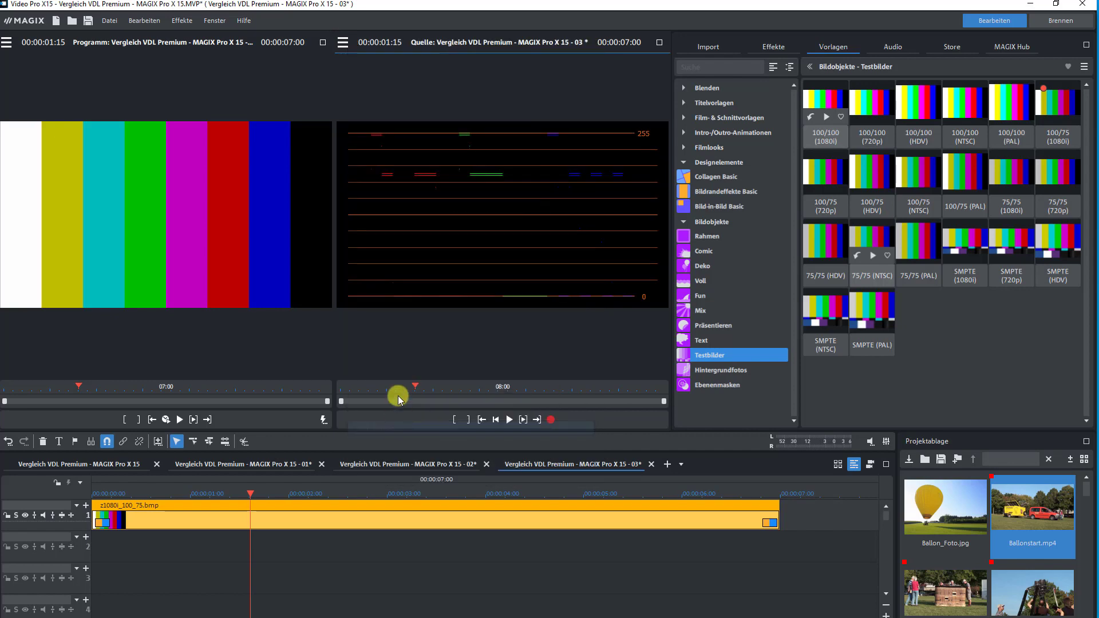
pyautogui.click(342, 43)
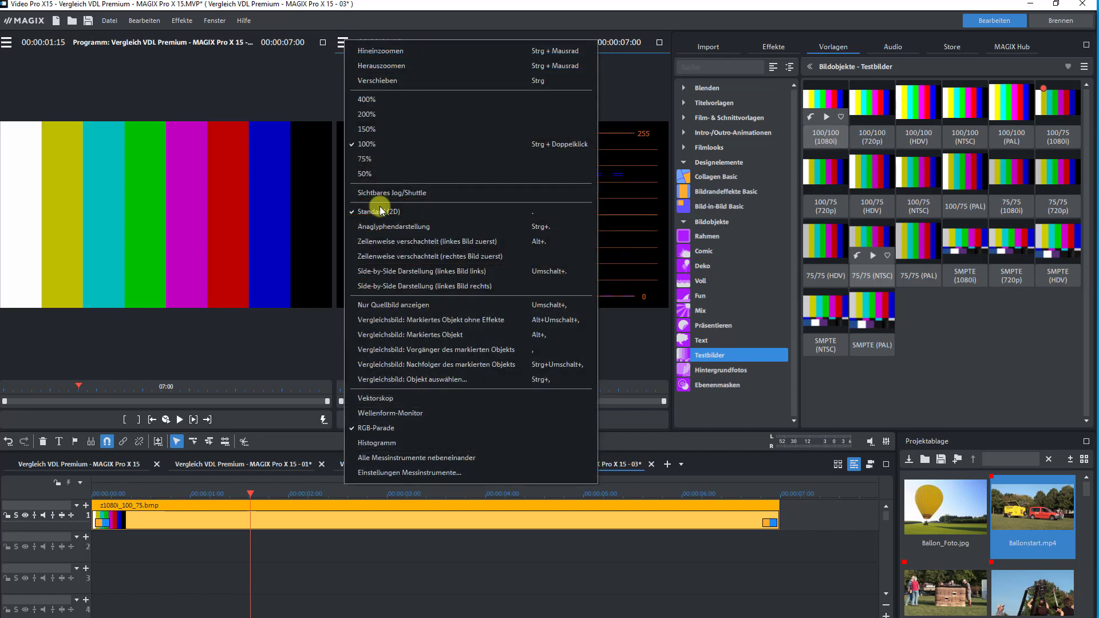
pyautogui.click(406, 443)
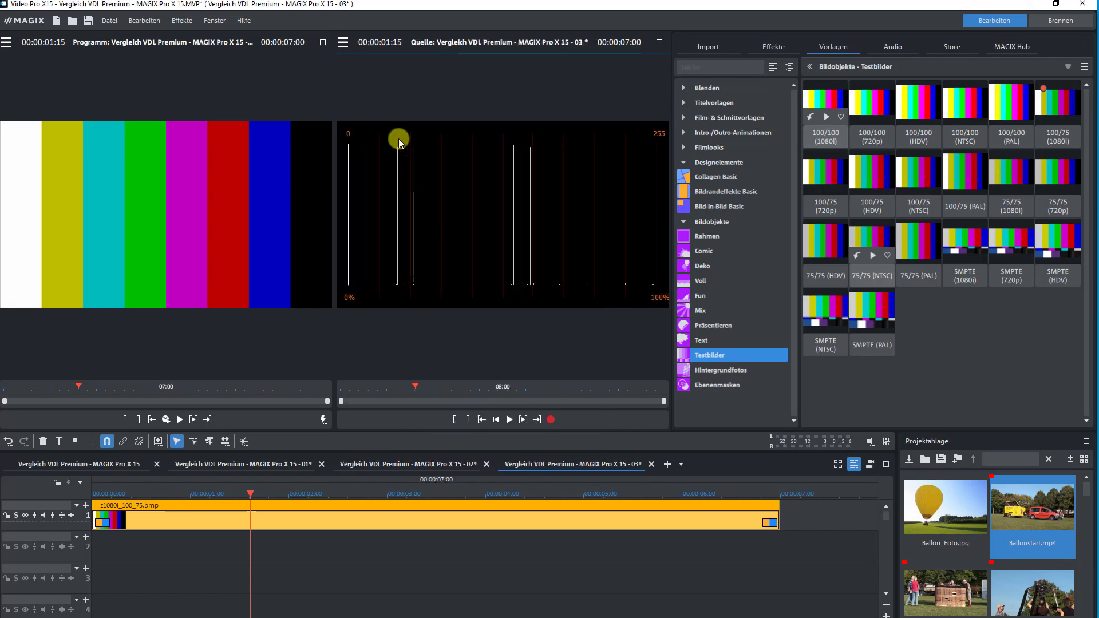
# Display all measuring instruments side by side in the source monitor and look through their settings without changing them
pyautogui.click(342, 43)
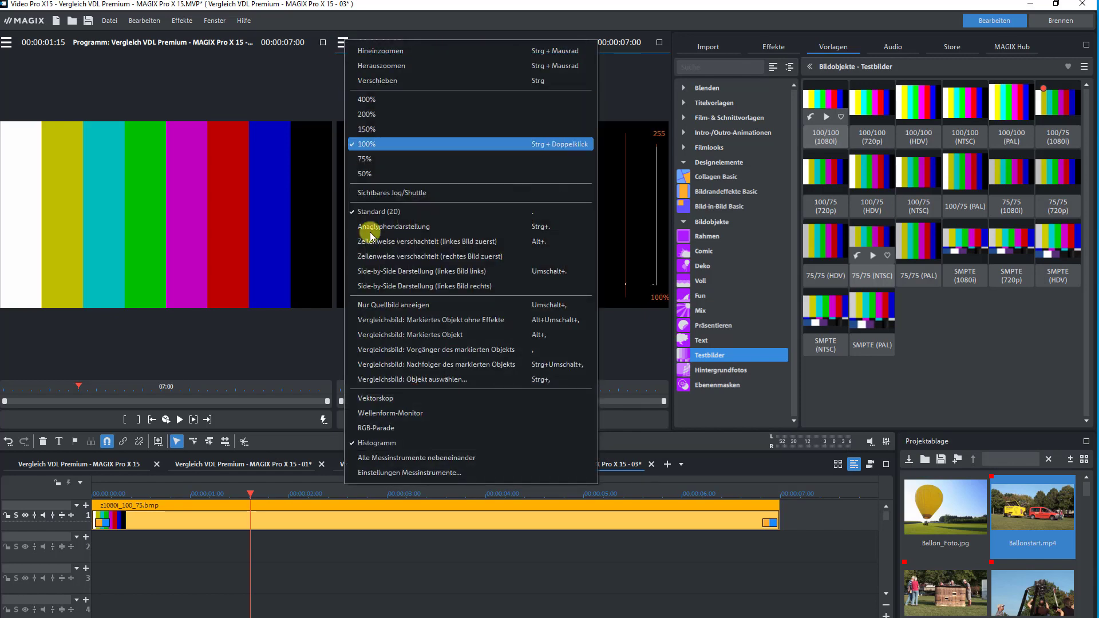
pyautogui.click(393, 457)
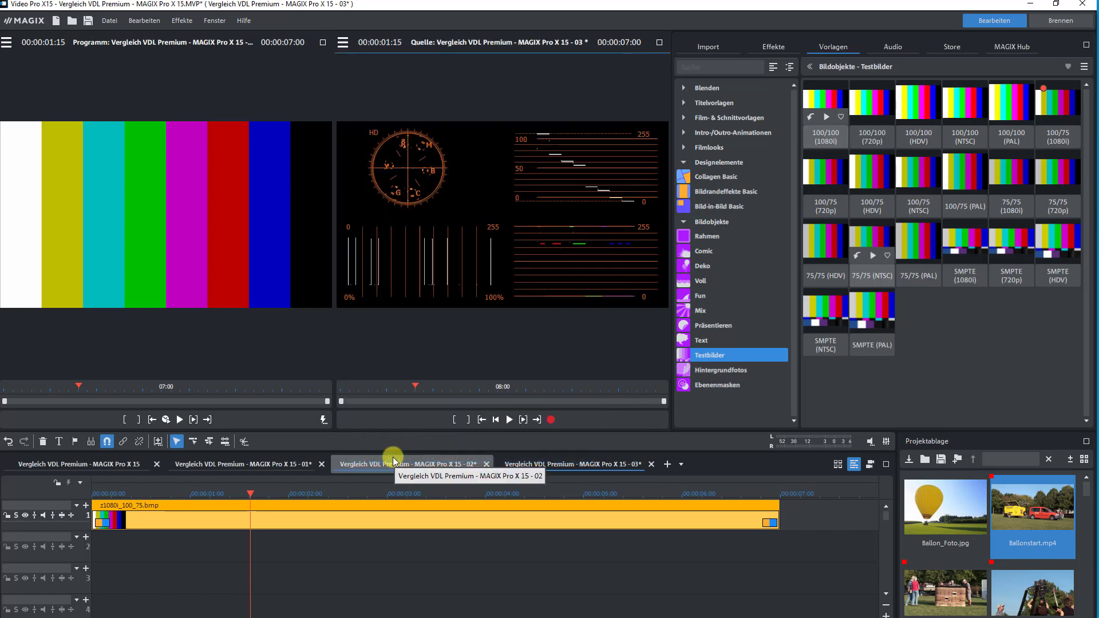
pyautogui.click(343, 44)
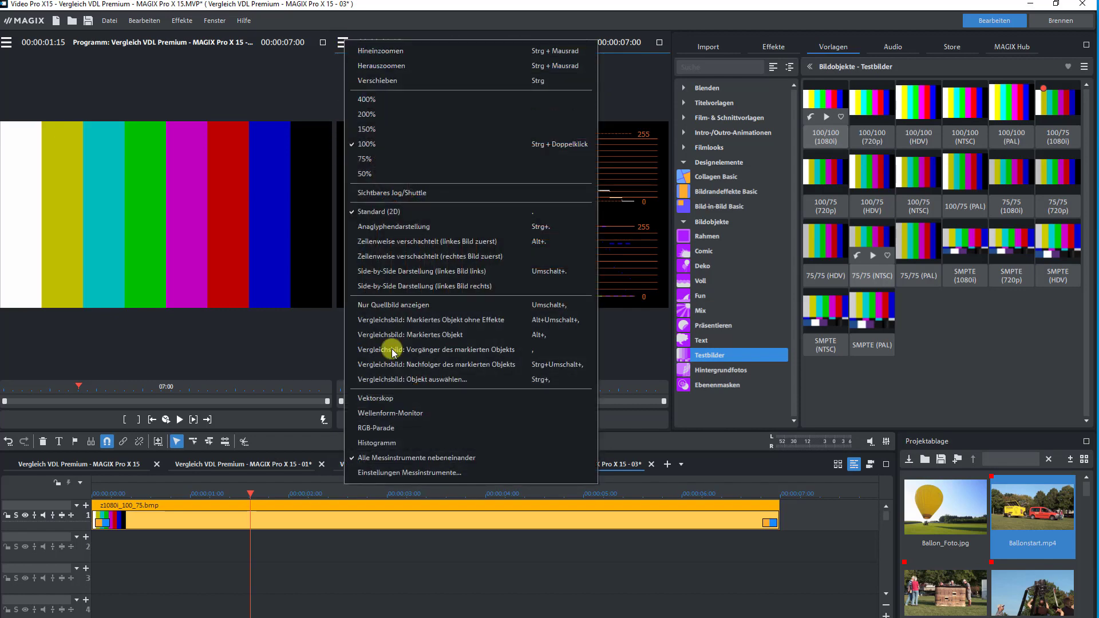
pyautogui.click(397, 474)
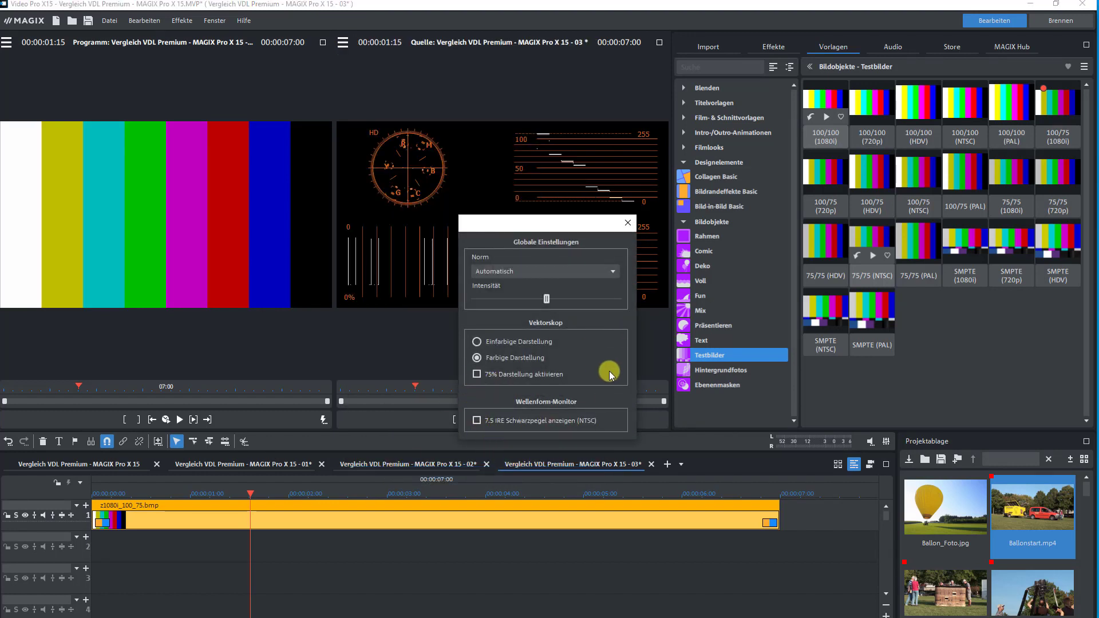
pyautogui.click(627, 223)
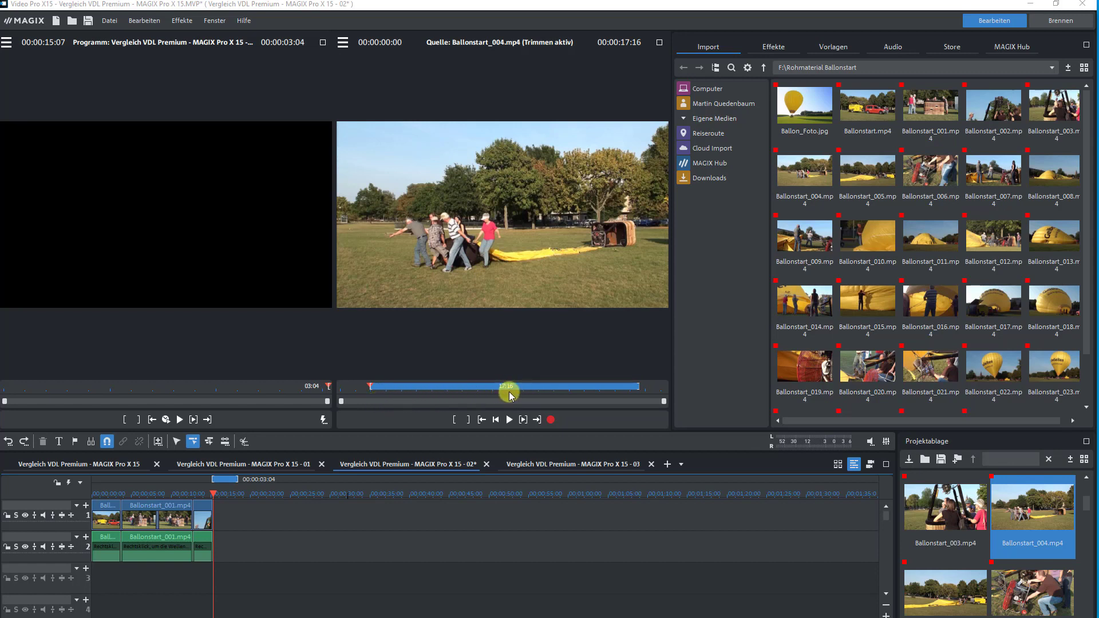
# Play the trimmed Ballonstart_004.mp4 in the source monitor and pause it at 00:00:07:17
pyautogui.click(392, 385)
pyautogui.click(508, 420)
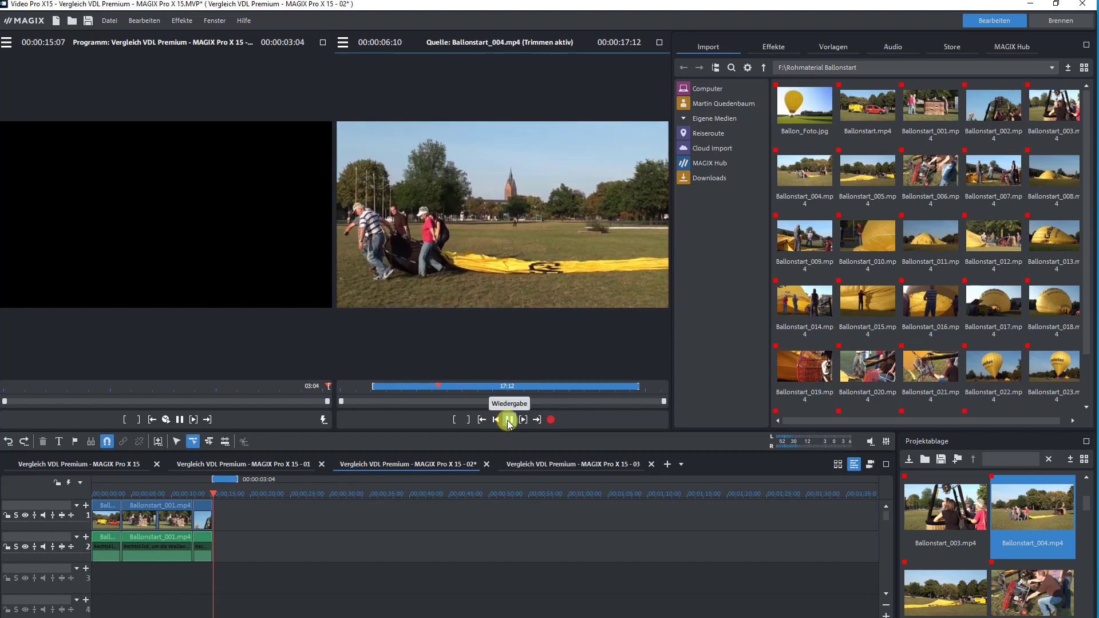
pyautogui.click(508, 420)
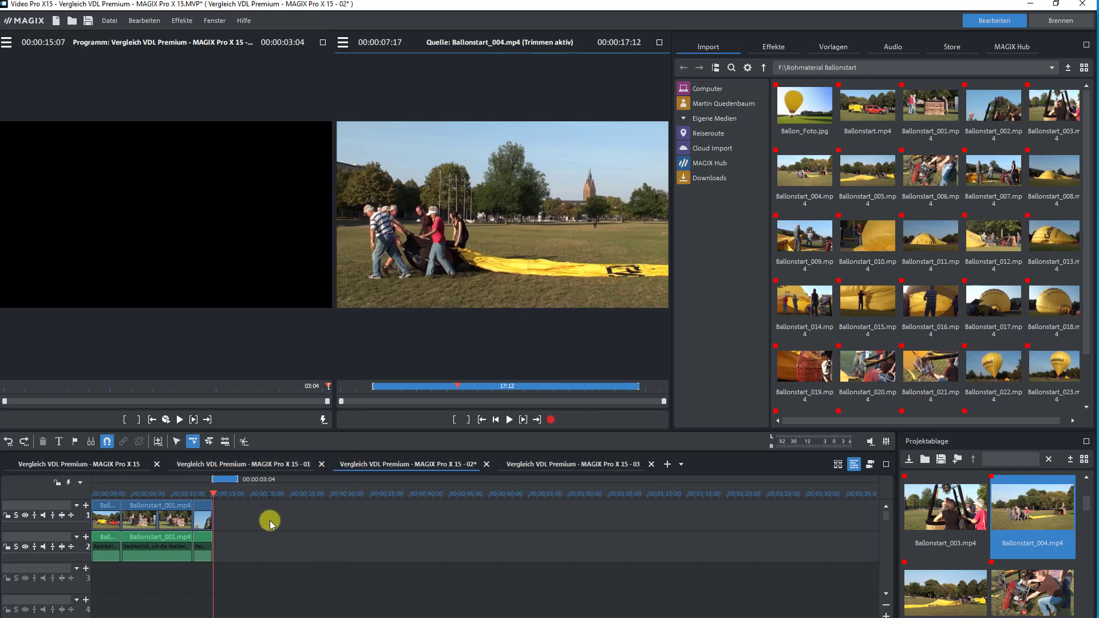
# Insert the trimmed Ballonstart_004.mp4 into the marked timeline range as Einspur-Ripple, removing its original sound
pyautogui.click(158, 441)
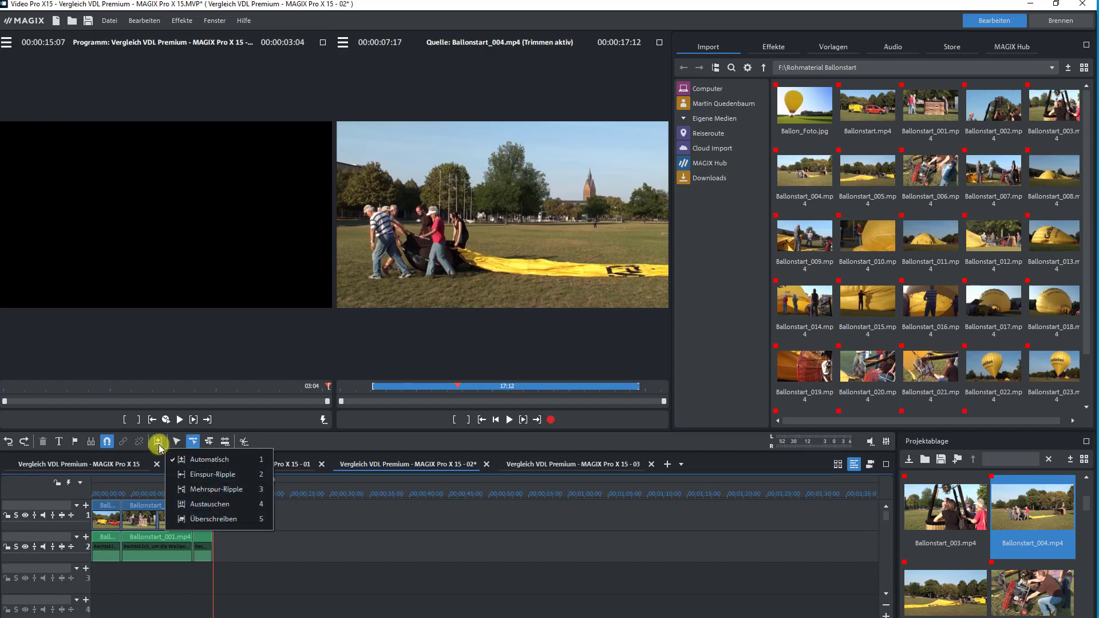
pyautogui.click(194, 476)
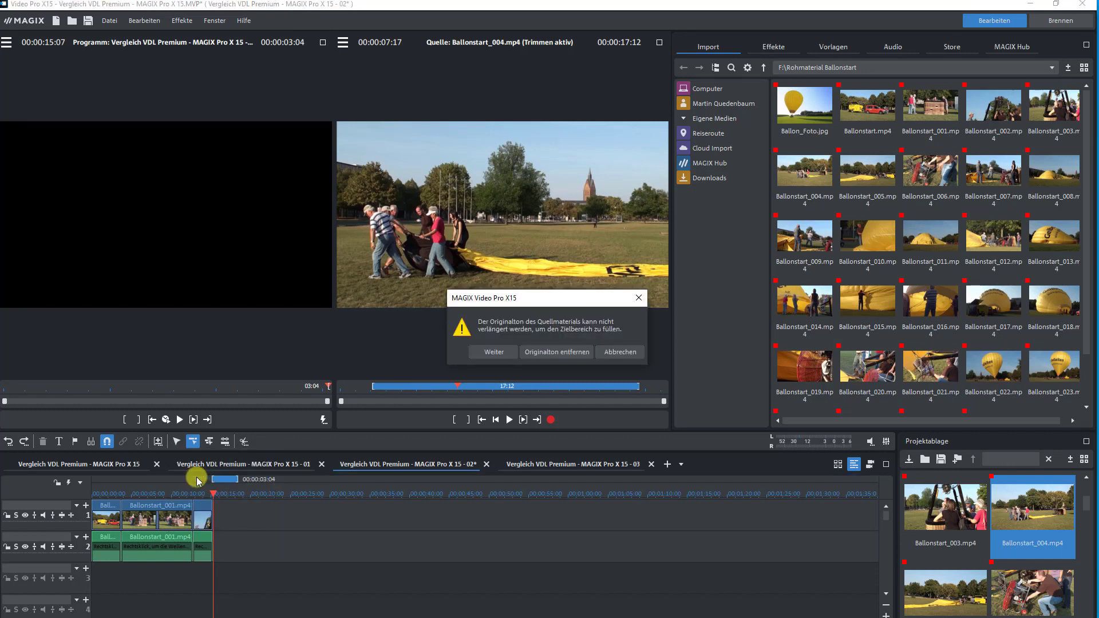
pyautogui.click(568, 353)
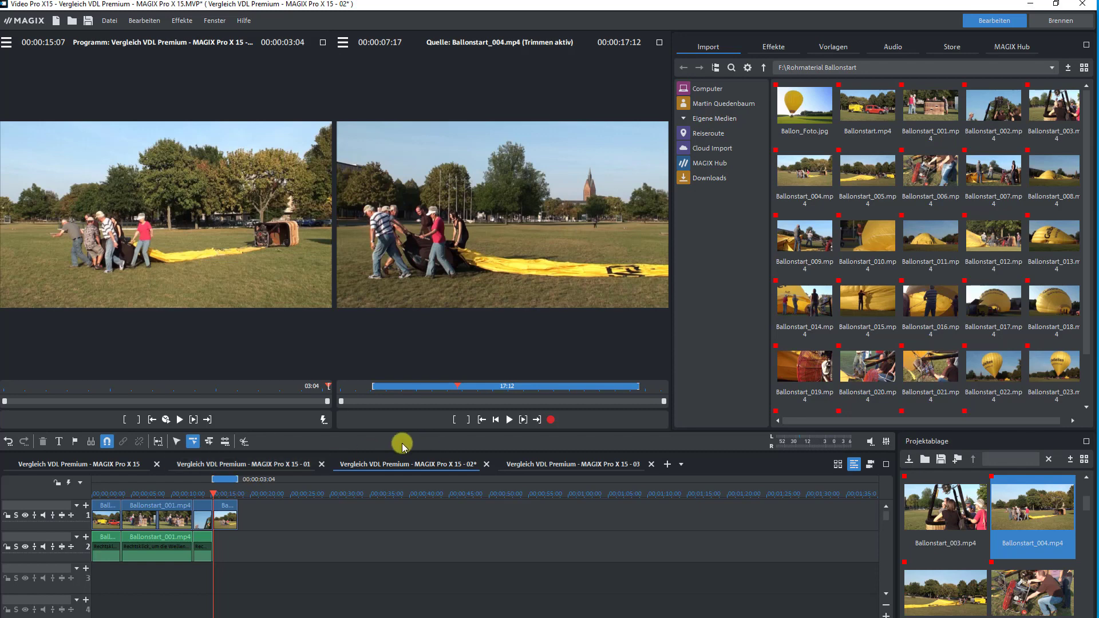
# Play the inserted Ballonstart_004.mp4 clip in the program monitor and undo its insertion
pyautogui.click(179, 419)
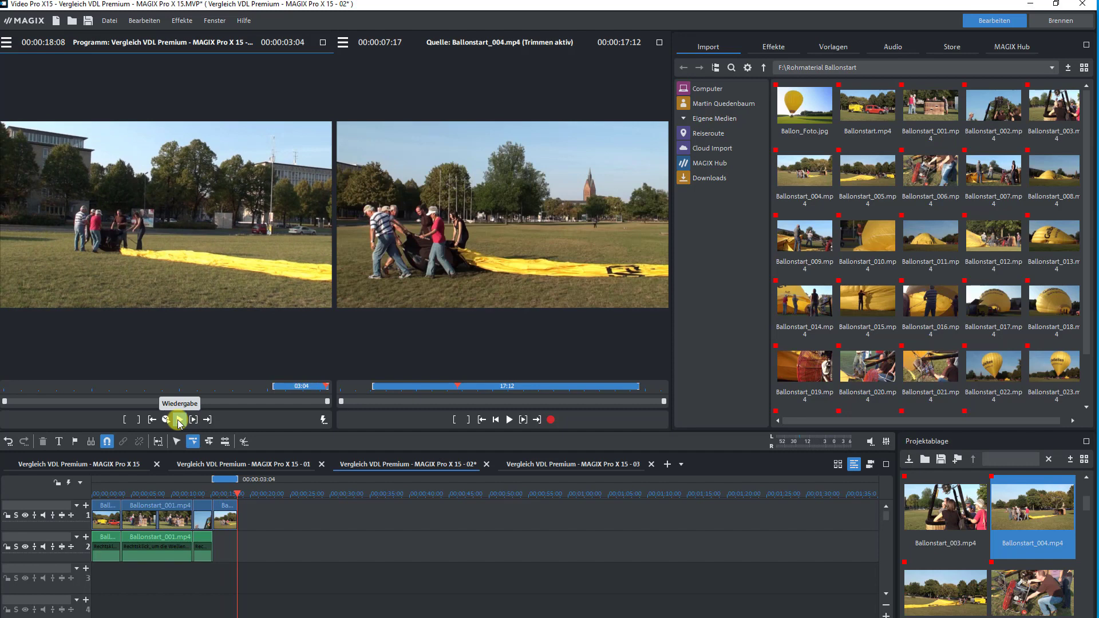
pyautogui.hotkey('ctrl', 'z')
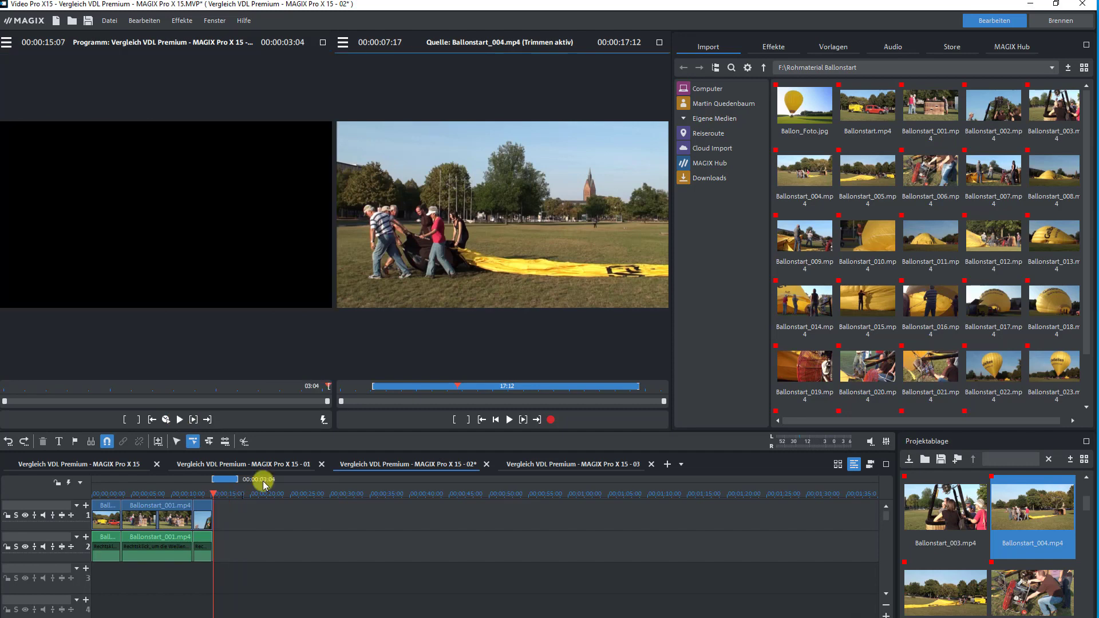